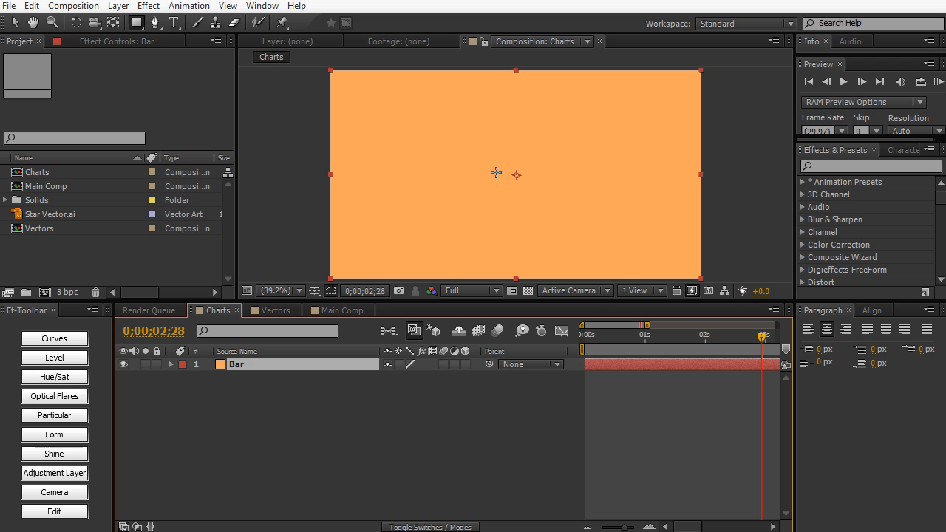
Step: Draw a tall, narrow rectangular mask on the Bar layer, rising from the bottom edge near the frame's centre
click(136, 24)
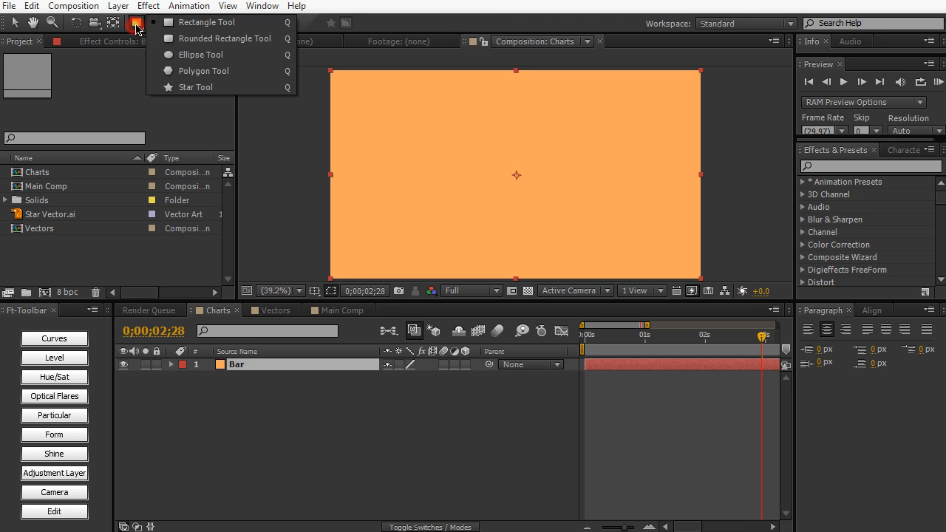
click(196, 22)
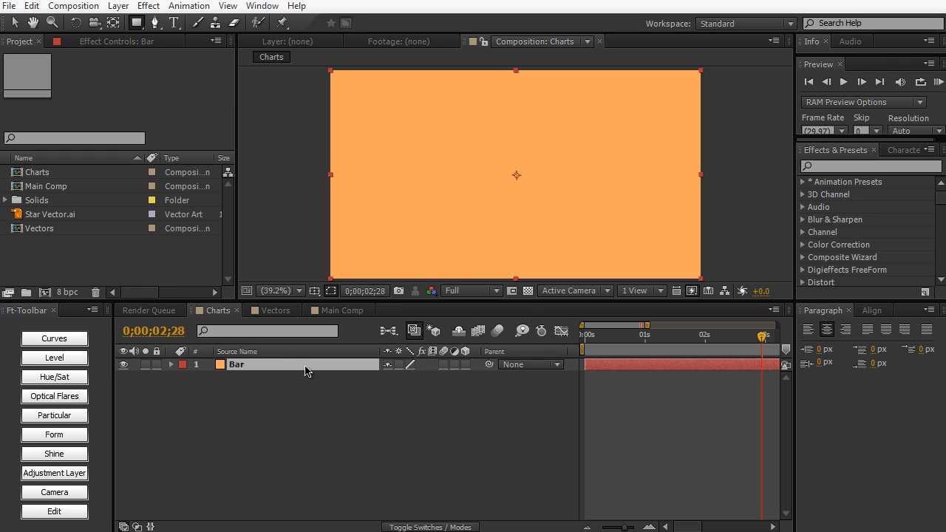
drag(483, 167, 516, 283)
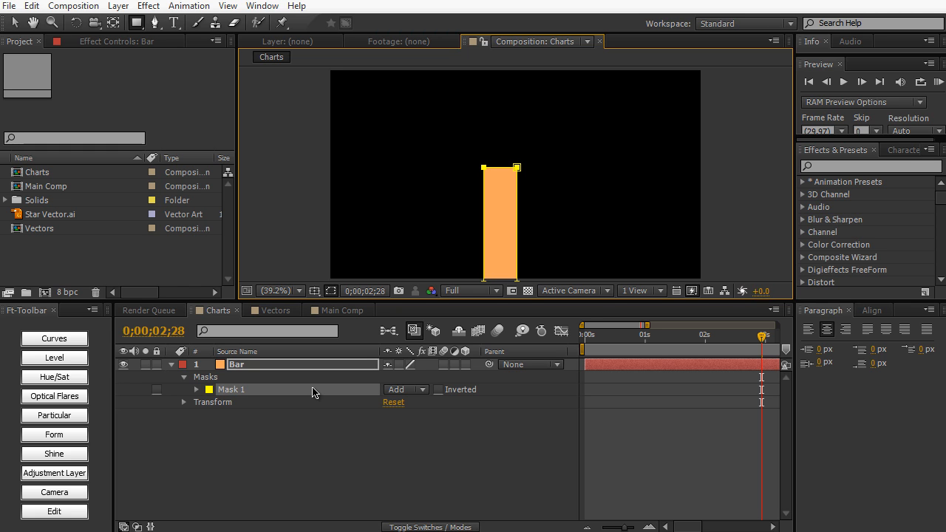
key(v)
click(310, 449)
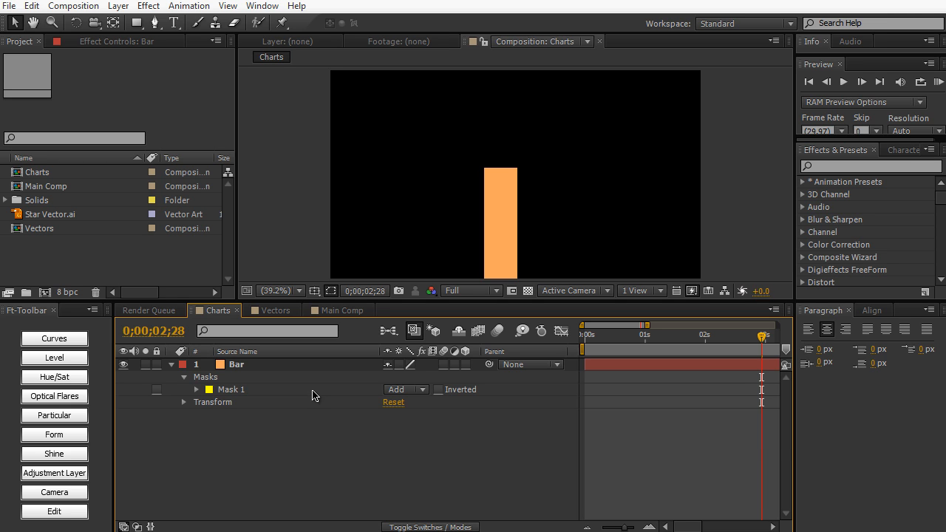
click(243, 390)
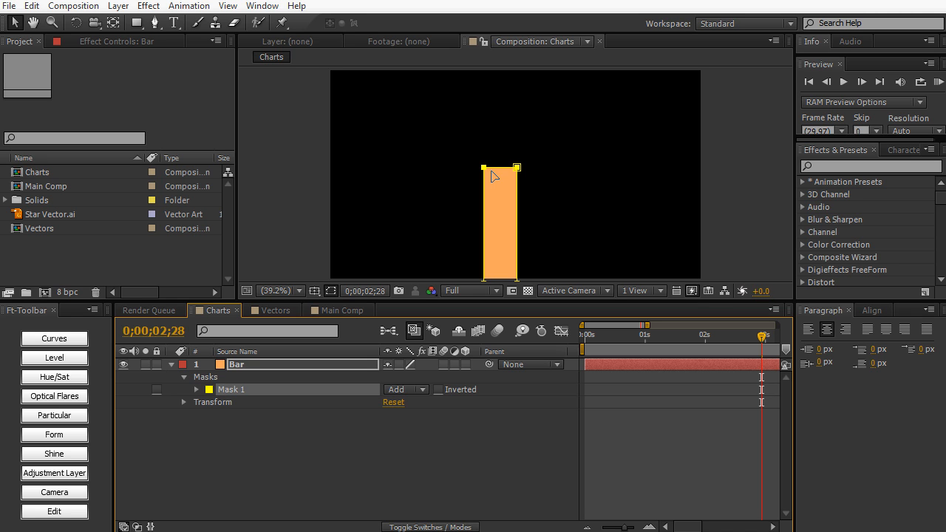
click(720, 167)
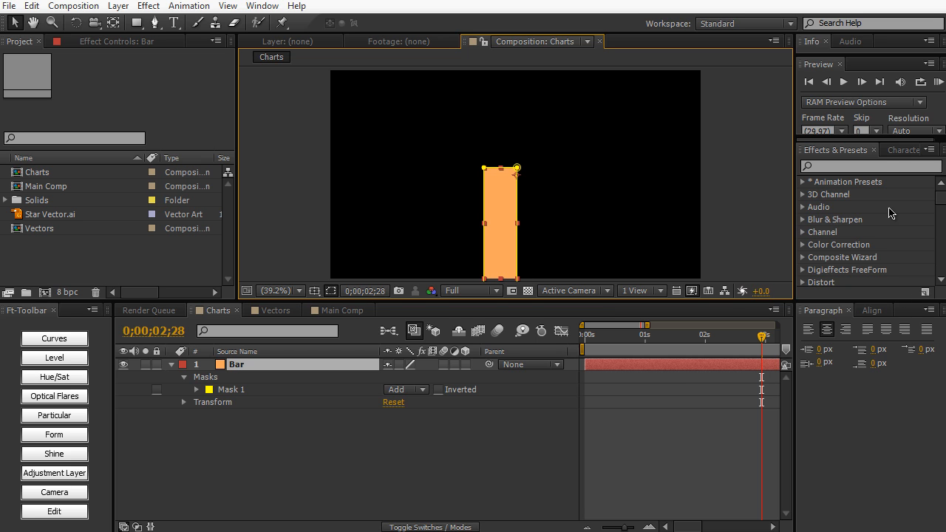
Step: Find the Linear Wipe transition effect and apply it to the masked bar
click(886, 165)
text(lin)
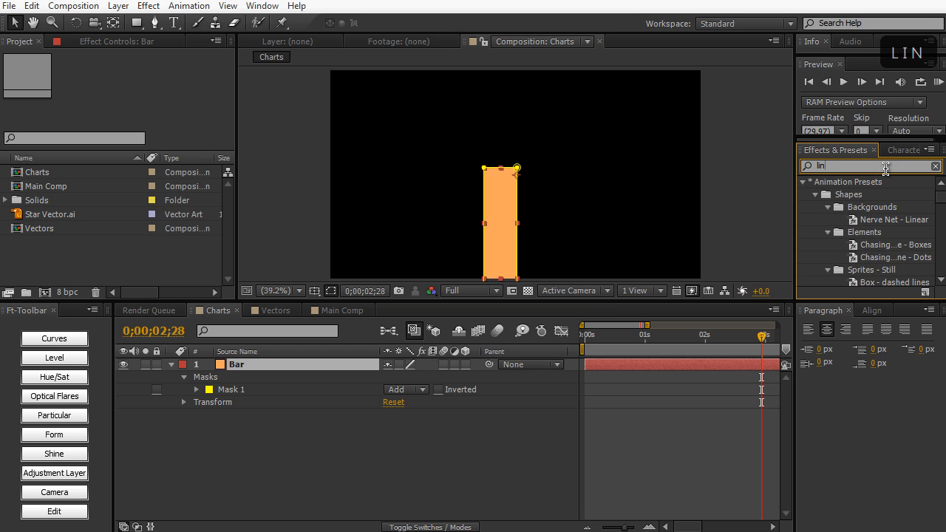
text(ear wipe)
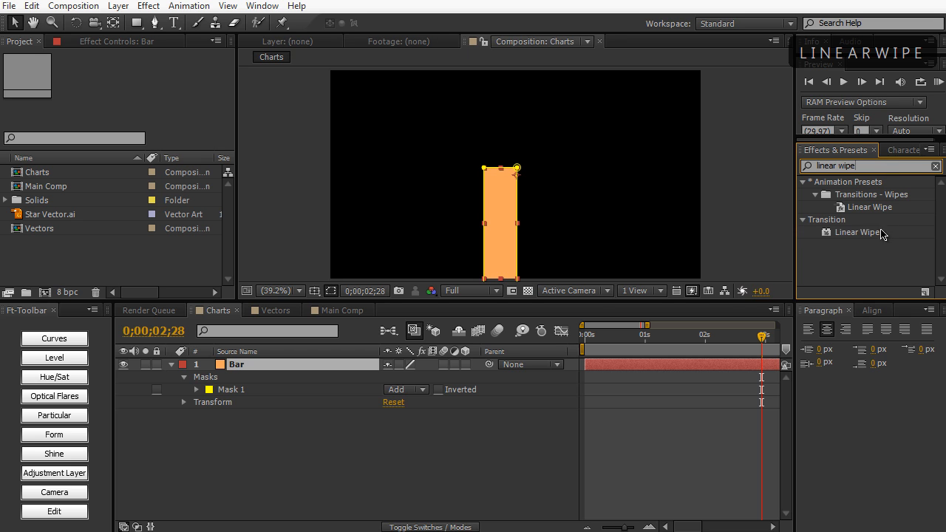
drag(866, 238, 502, 253)
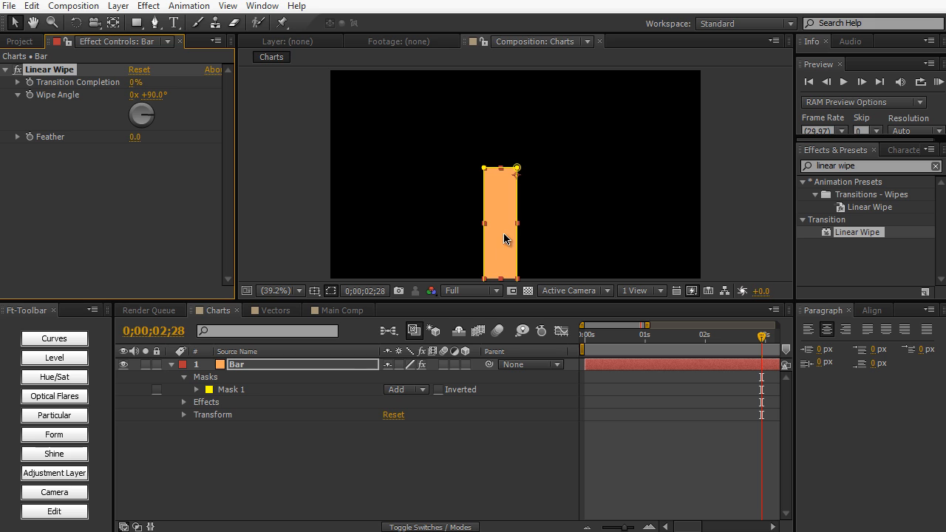
Step: Set the Linear Wipe's Wipe Angle to 1x +180° and its Transition Completion to 71%
click(154, 95)
text(180)
key(KP_Enter)
click(130, 83)
drag(130, 83, 190, 89)
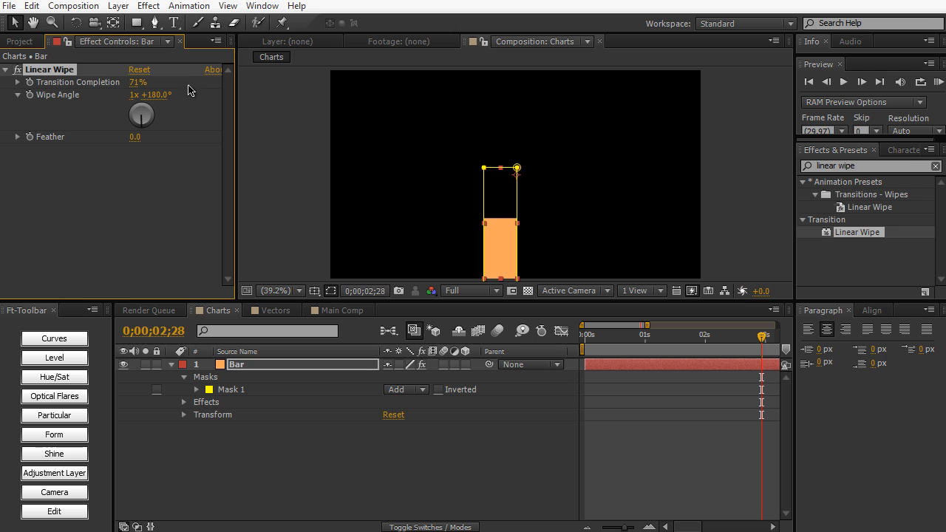
click(287, 94)
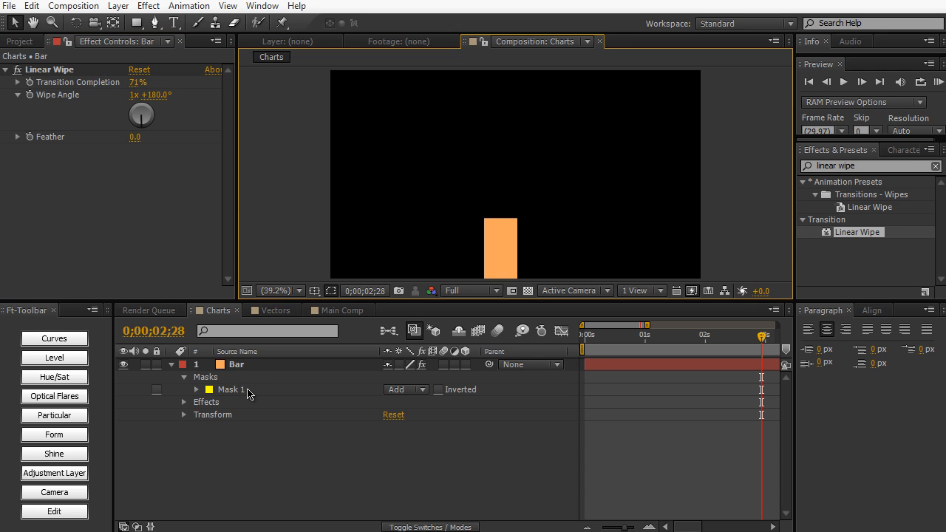
Step: Delete the Linear Wipe effect and the rectangular mask from the Bar layer
click(247, 389)
click(34, 70)
key(Delete)
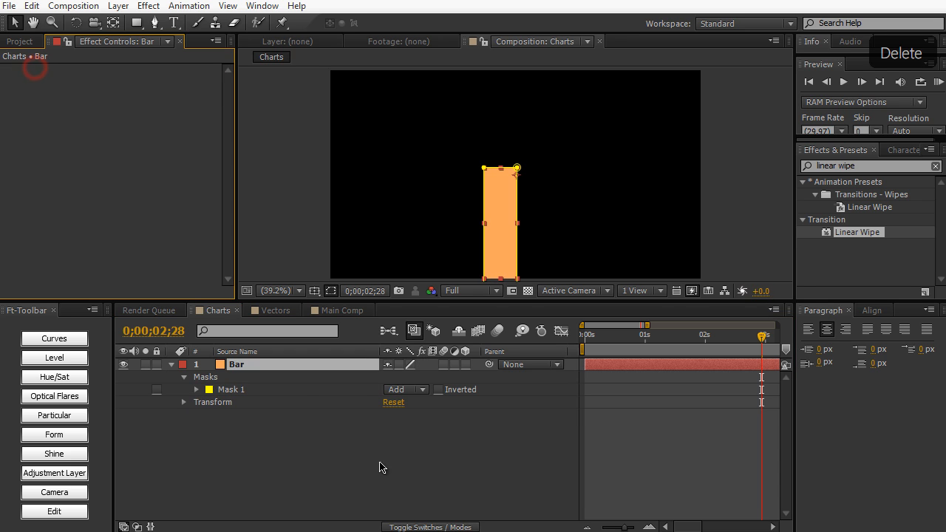
click(294, 391)
key(Delete)
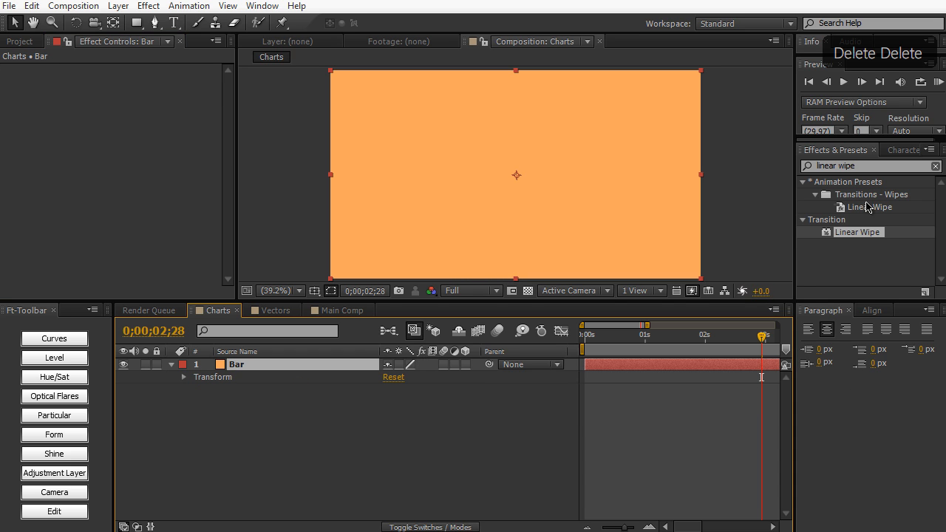
Step: Draw a circular mask on the Bar layer near the middle of the frame with the Ellipse tool
click(137, 23)
drag(141, 28, 206, 59)
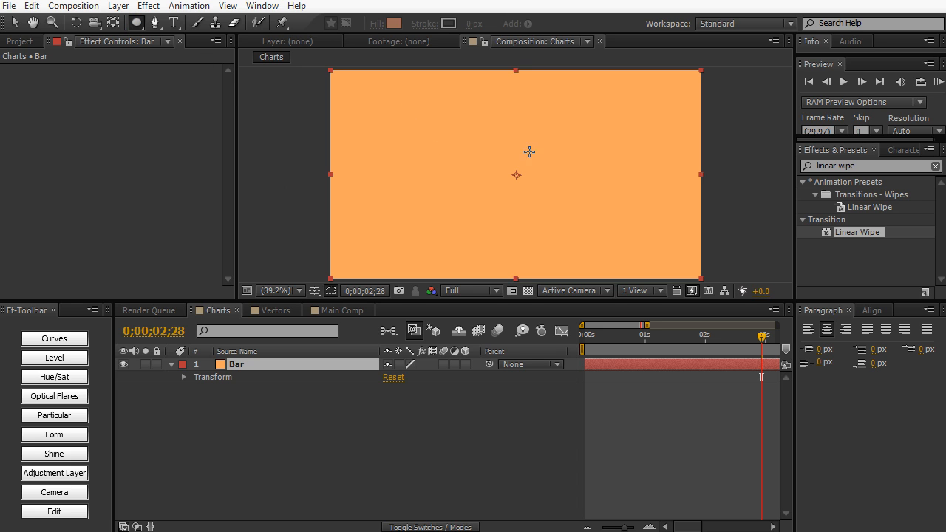
drag(446, 136, 521, 194)
key(v)
Step: Find the Radial Wipe transition effect and apply it to the circle
click(885, 167)
key(ctrl+a)
text(r)
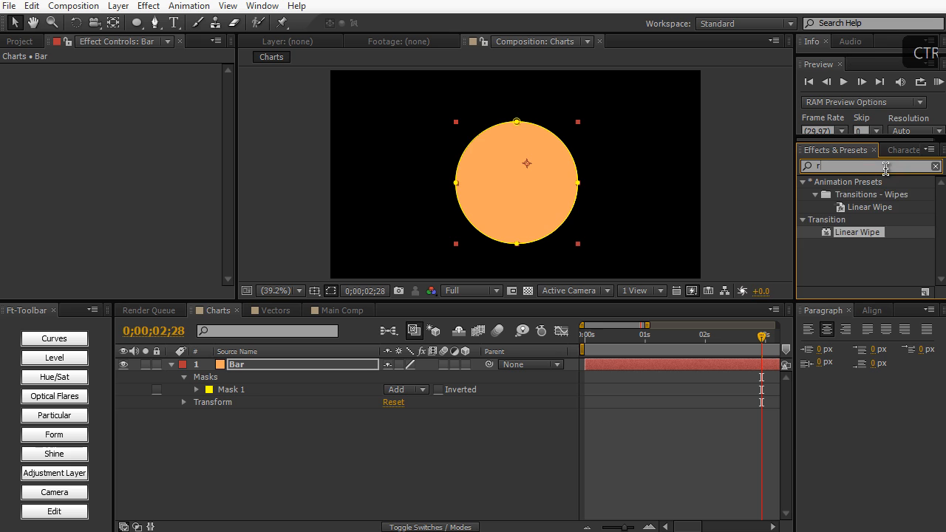
text(adial wipe)
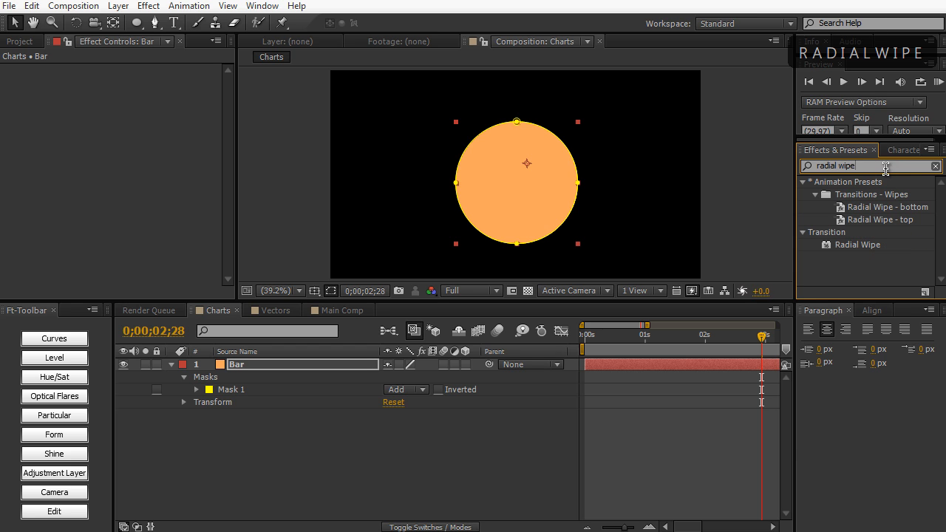
drag(859, 246, 534, 209)
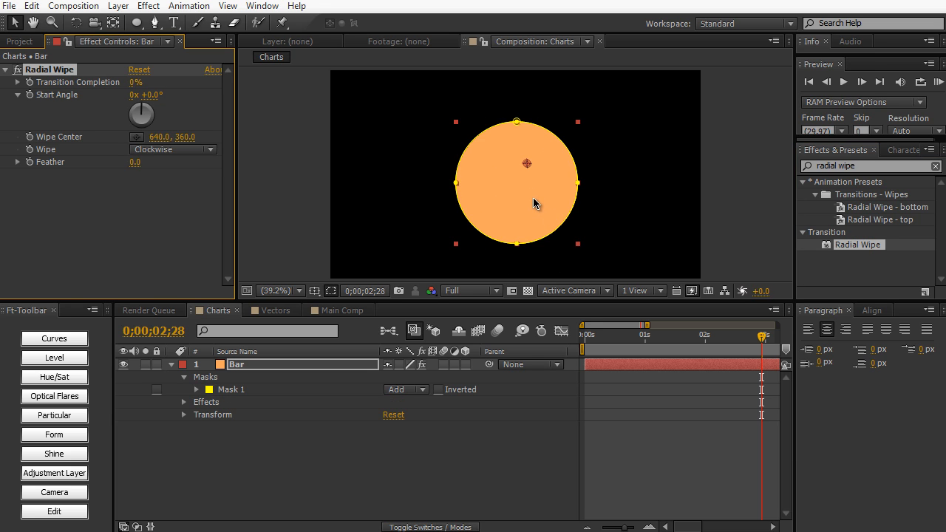
Step: Place the Wipe Center near the circle's middle at about 615, 411 and set the Transition Completion to 75%
click(135, 141)
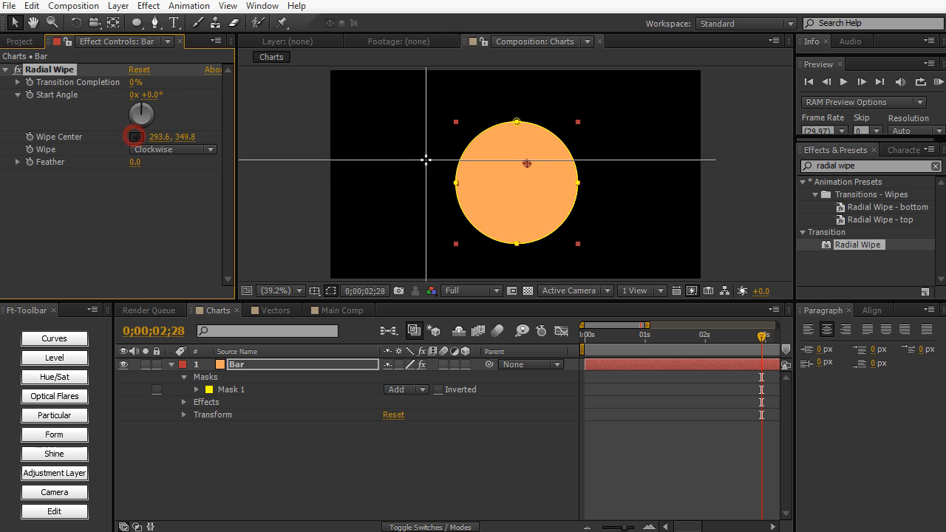
click(519, 180)
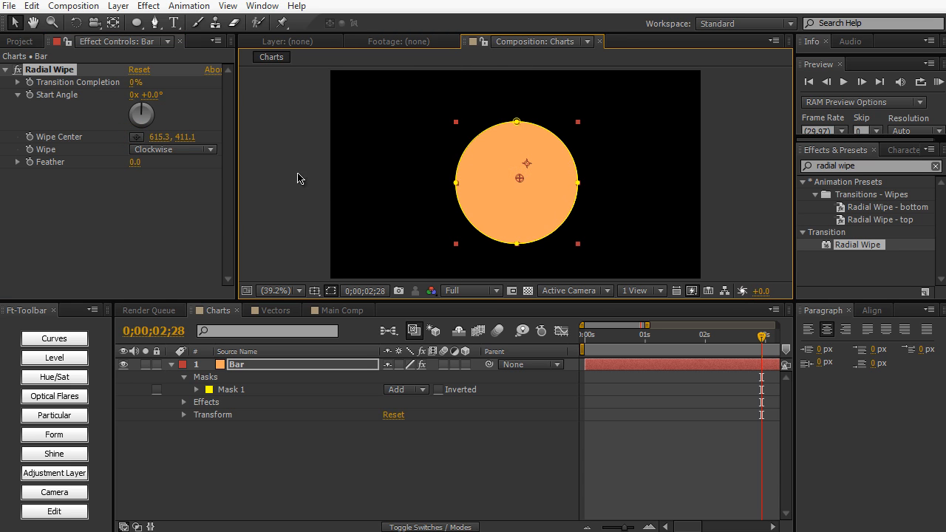
click(170, 84)
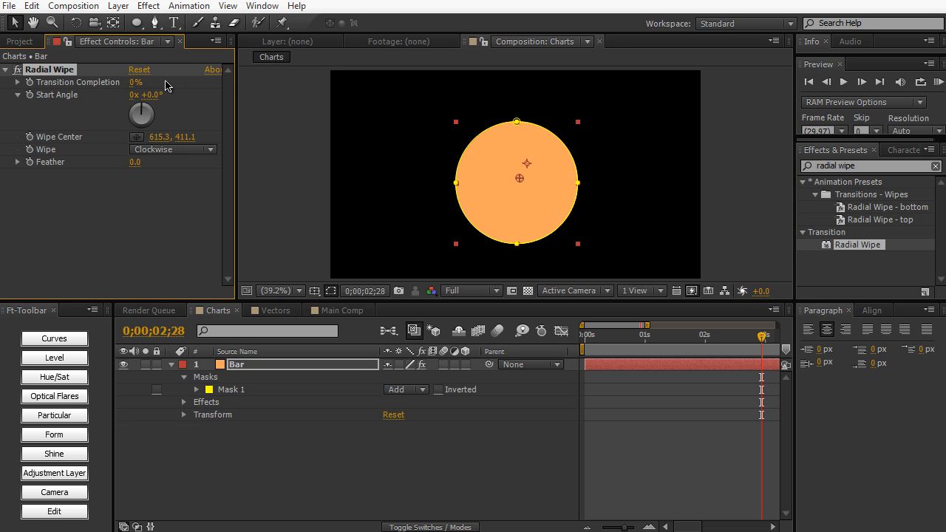
mouse_move(135, 82)
mouse_down()
mouse_move(186, 77)
mouse_move(144, 82)
mouse_up()
click(140, 82)
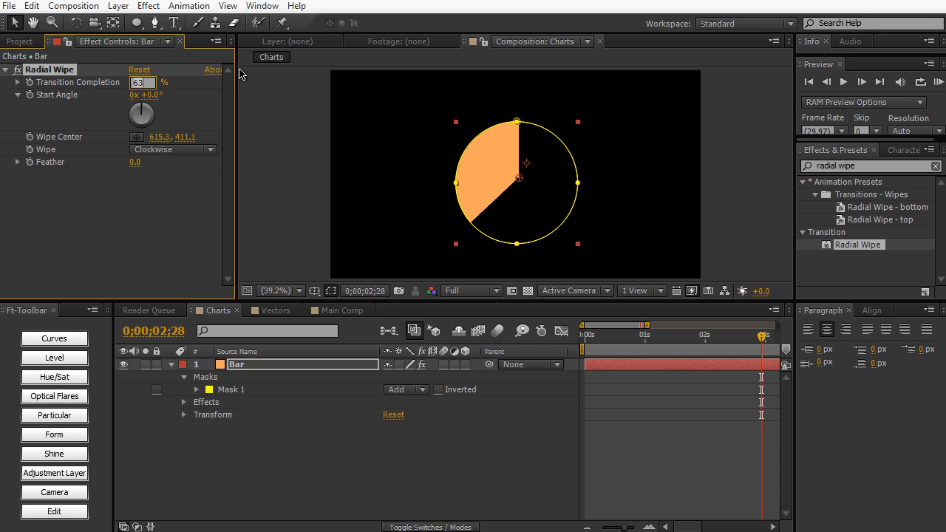
text(75)
key(KP_Enter)
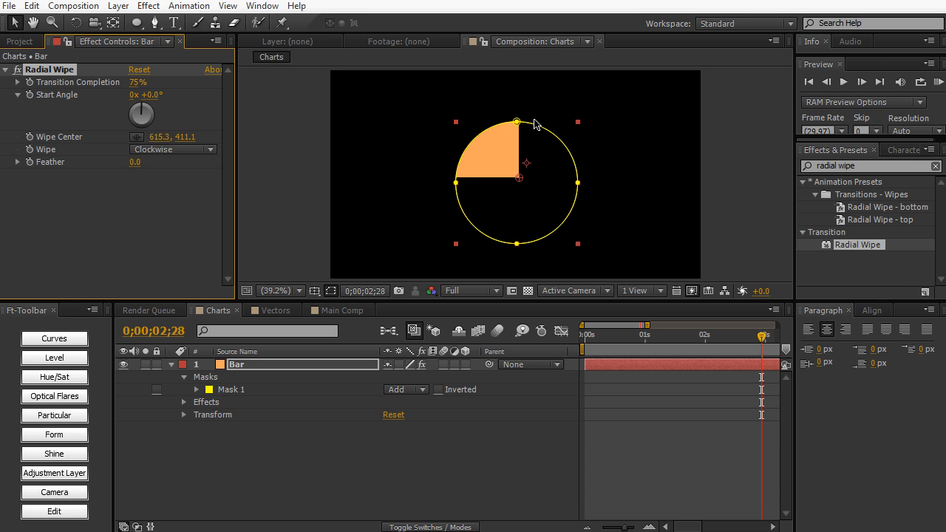
Step: Delete the Radial Wipe effect from the Bar layer
click(193, 194)
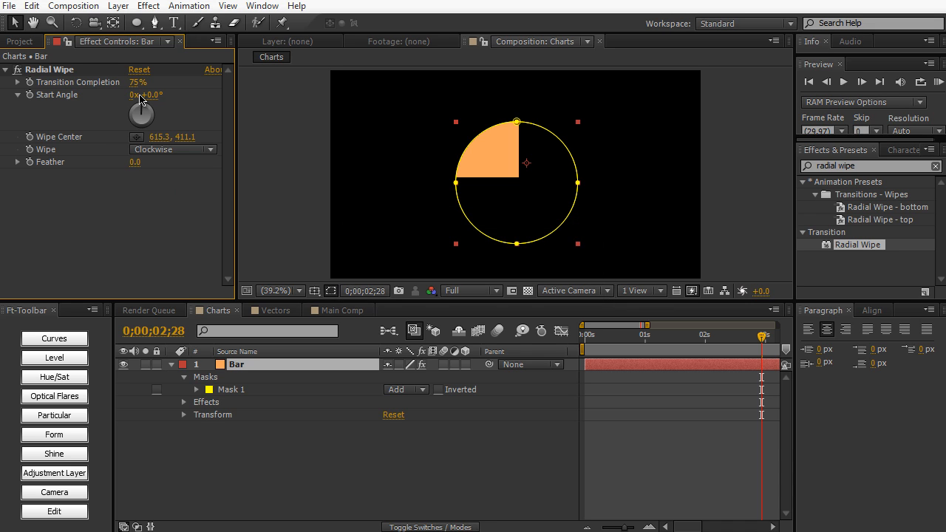
click(93, 199)
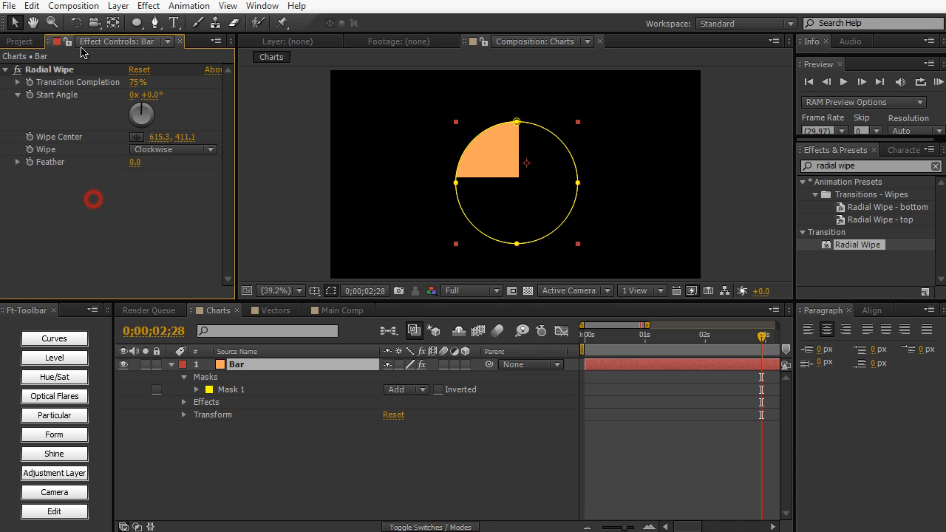
click(74, 74)
key(Delete)
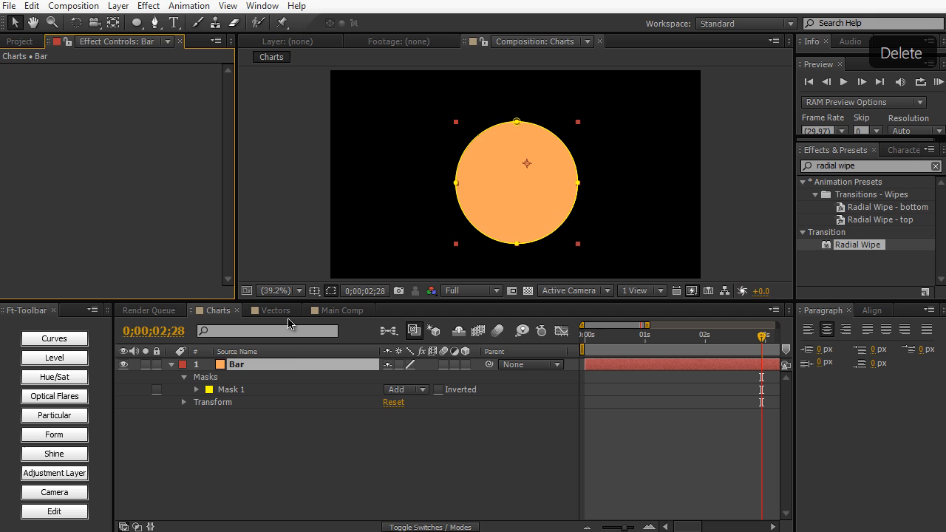
Step: Scale the circular Bar layer up to 235% and deselect it
click(287, 365)
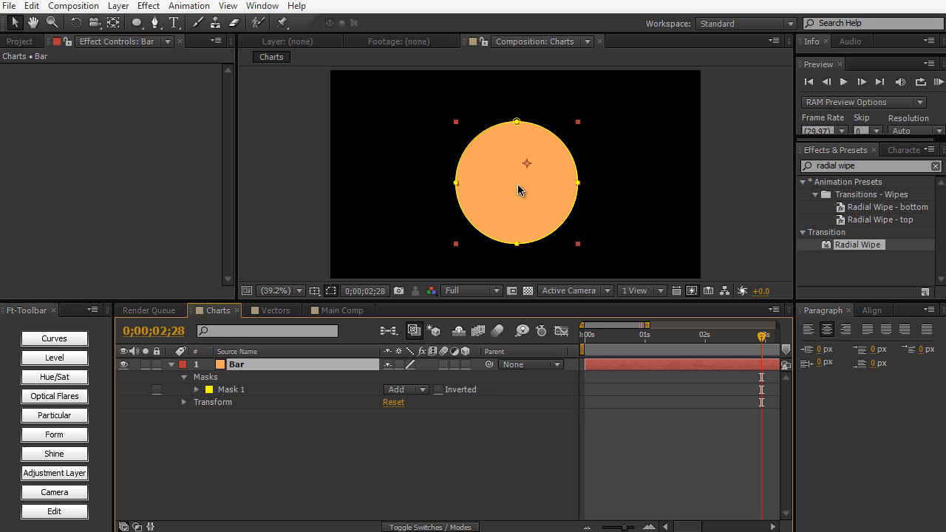
key(s)
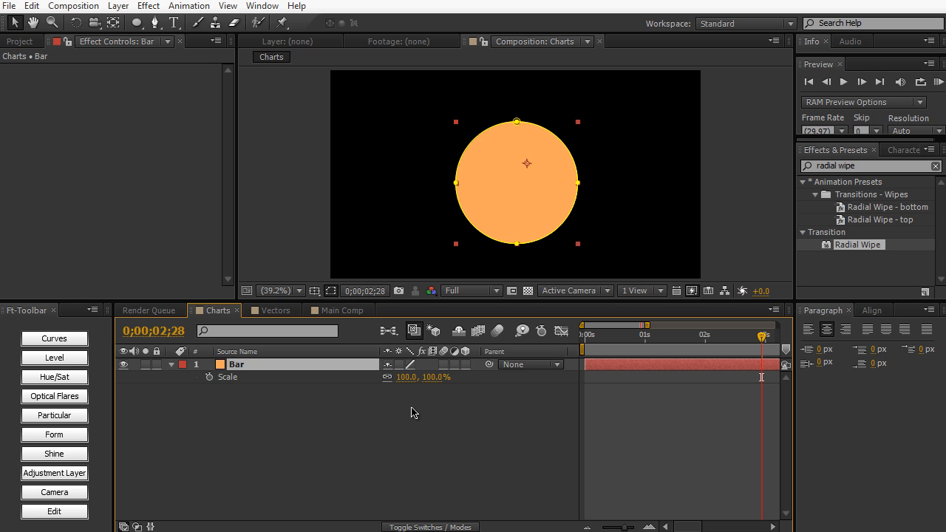
drag(406, 378, 503, 373)
click(292, 266)
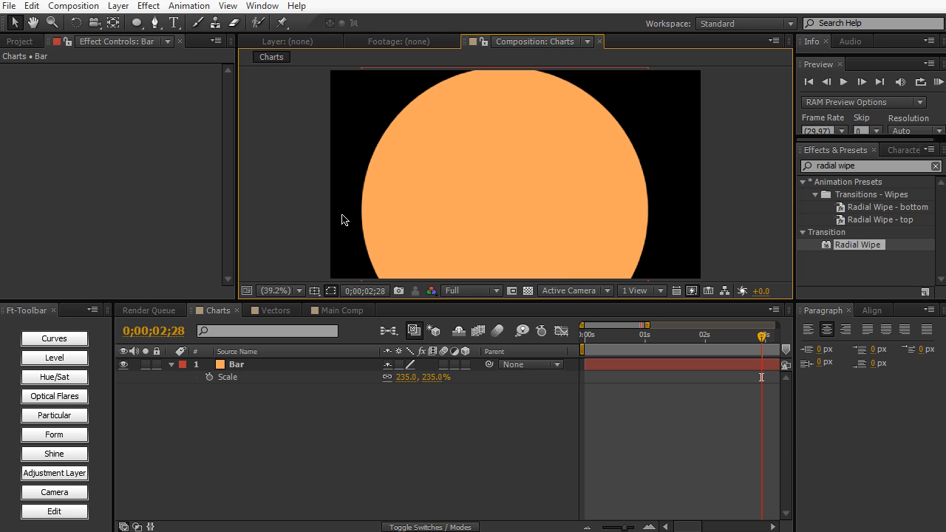
Step: Open the Vectors composition and add Star Vector.ai to it as a layer
click(269, 310)
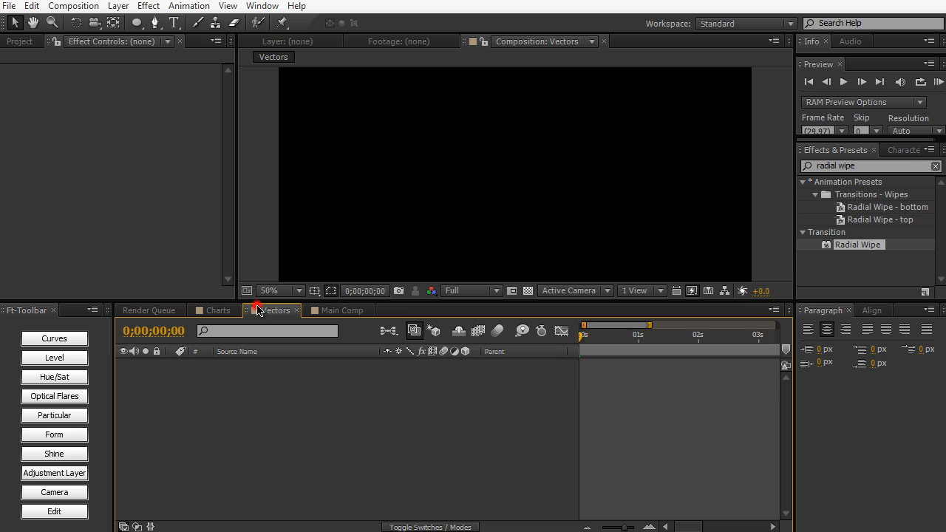
drag(419, 301, 411, 311)
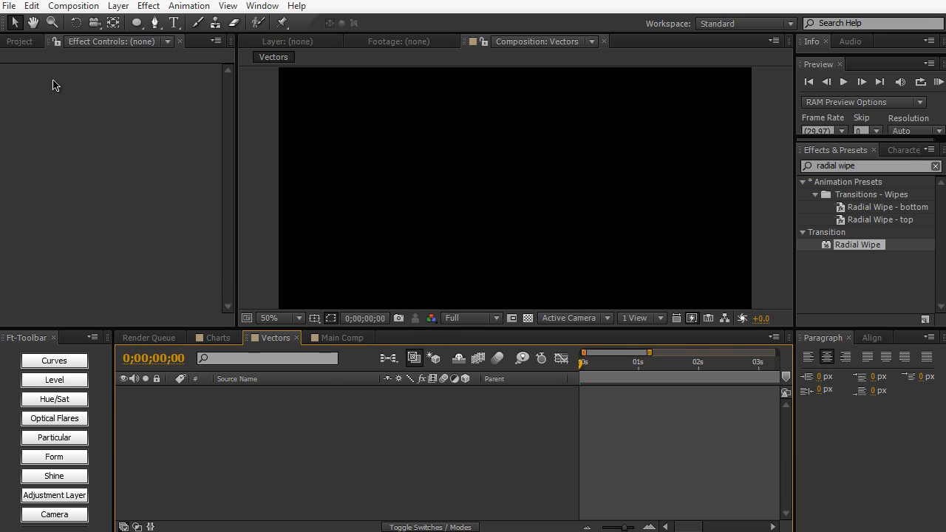
click(29, 43)
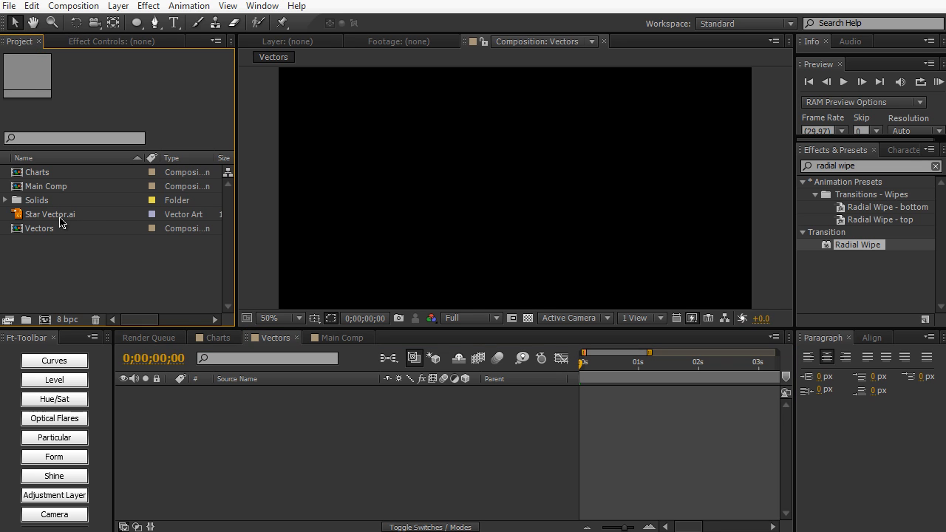
drag(63, 214, 369, 407)
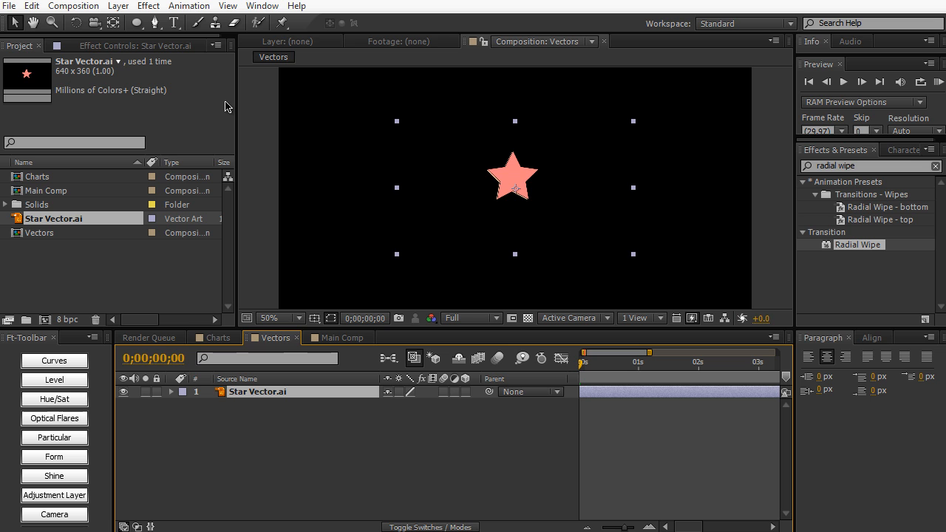
Step: Scale the Star Vector.ai layer up to 1083% and move the star slightly up and to the right in the frame
key(s)
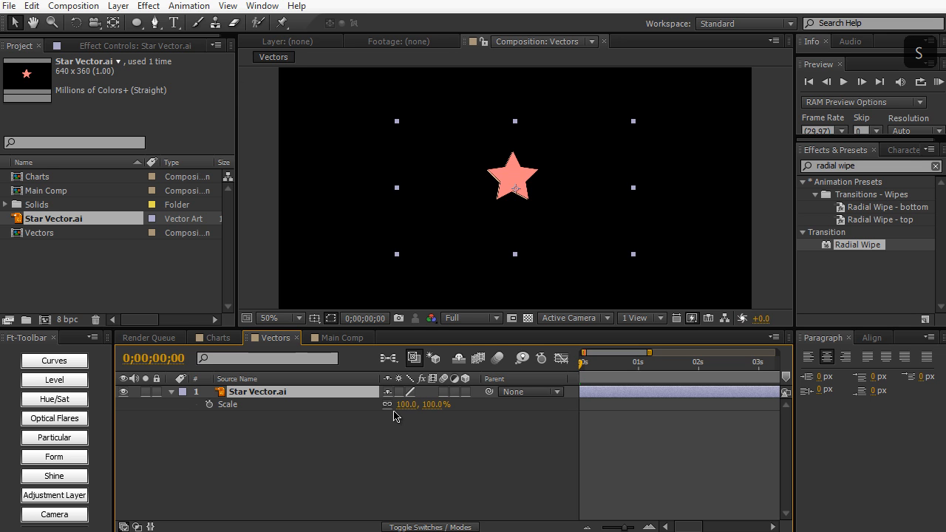
drag(399, 404, 470, 402)
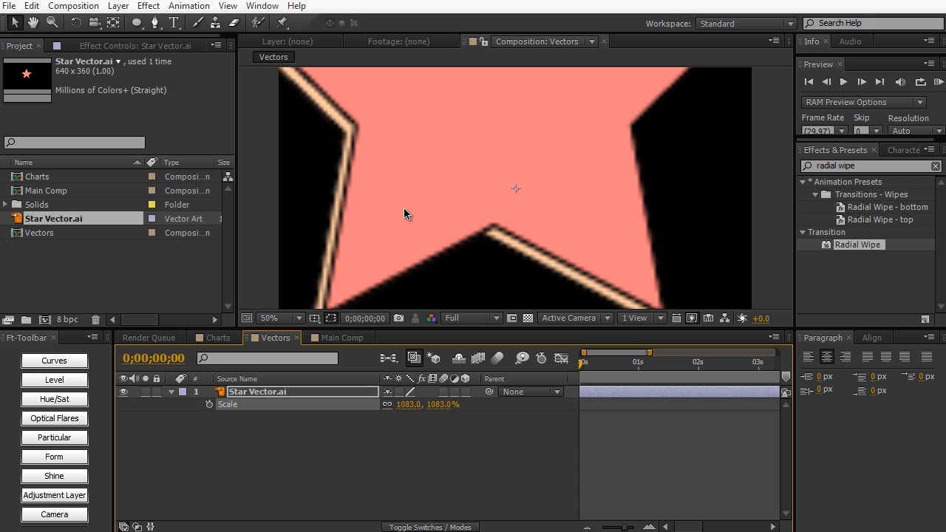
drag(405, 201, 443, 182)
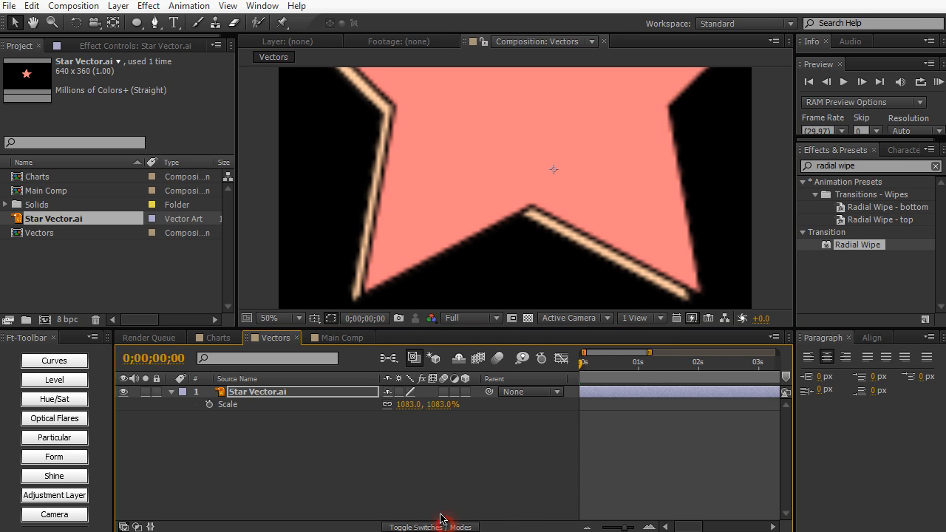
Step: Turn on continuous rasterization for the Star Vector.ai layer, toggling it off and on to compare edge sharpness
click(398, 391)
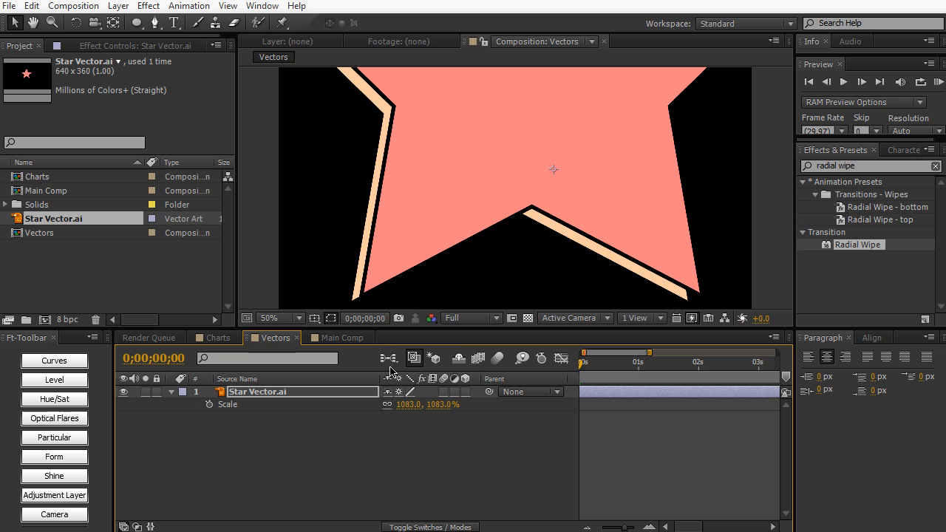
click(399, 392)
click(399, 393)
Step: Open the Main Comp composition and preview the opening of its fireworks title animation
click(349, 336)
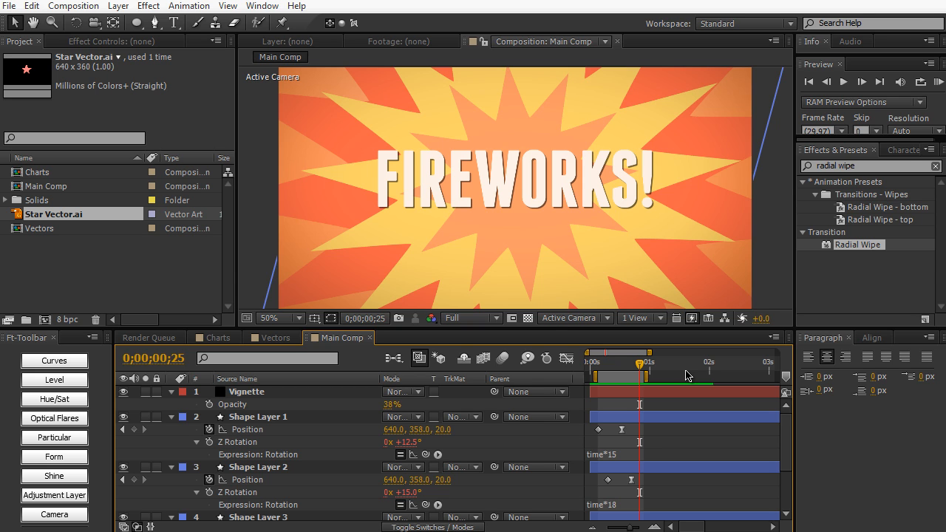
drag(627, 372, 600, 373)
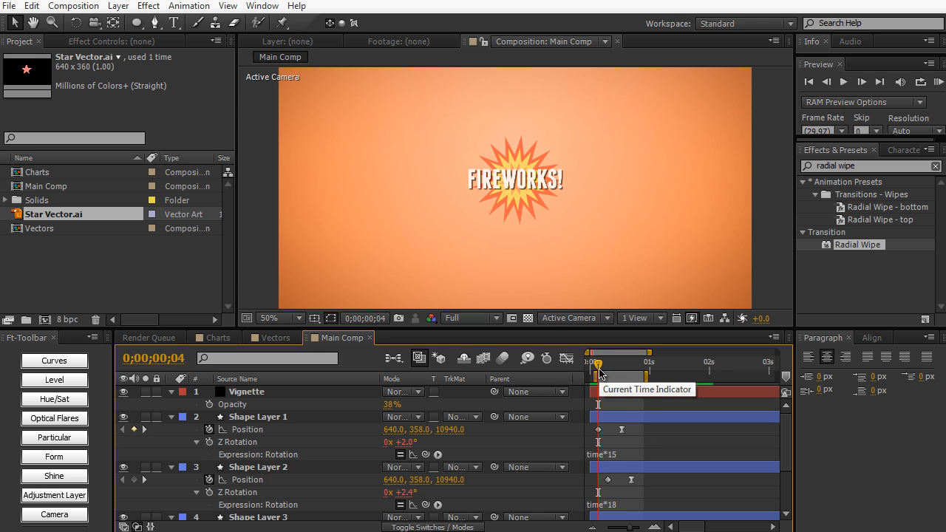
key(KP_0)
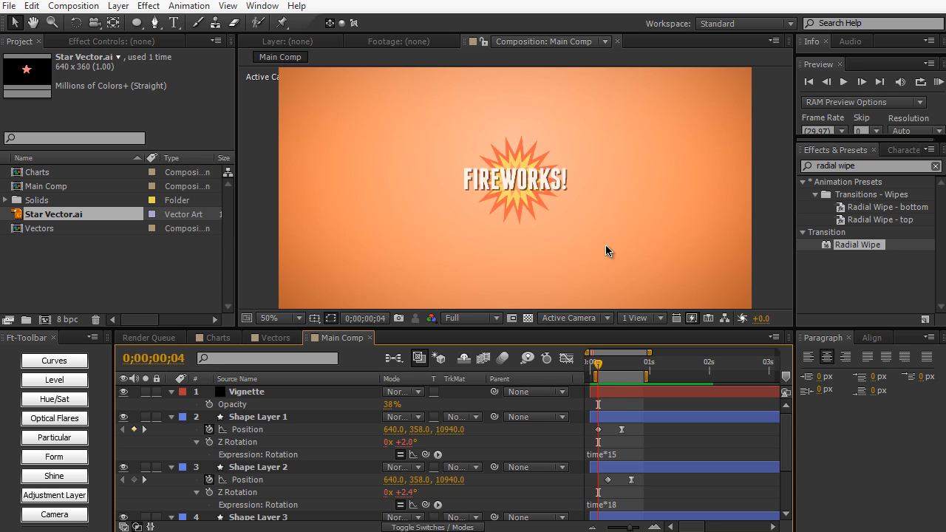
double_click(605, 249)
drag(603, 371, 611, 366)
click(583, 46)
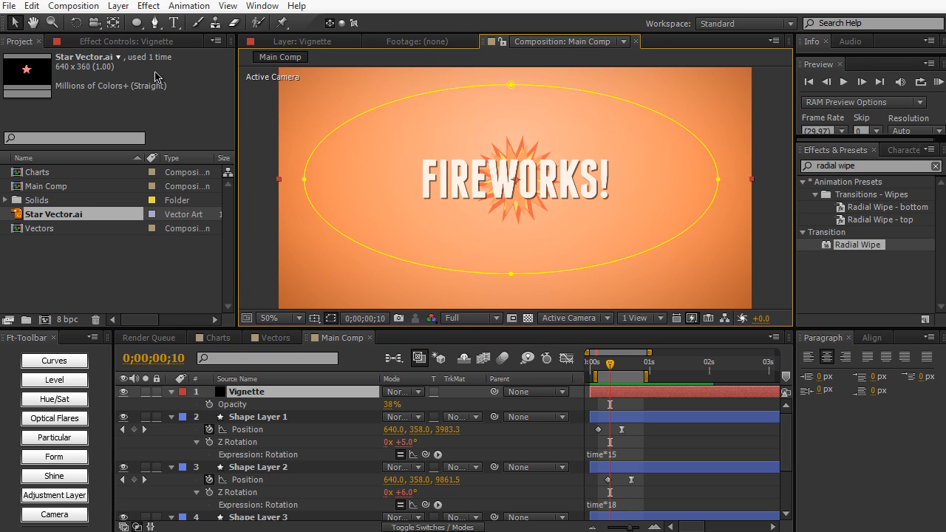
Step: Create a new 1280 x 720 composition named Fireworks
click(72, 6)
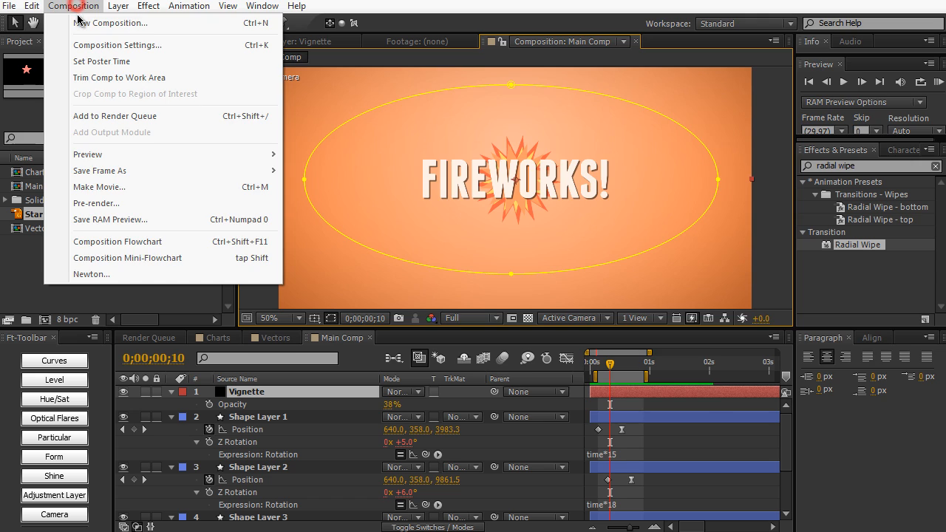
click(77, 19)
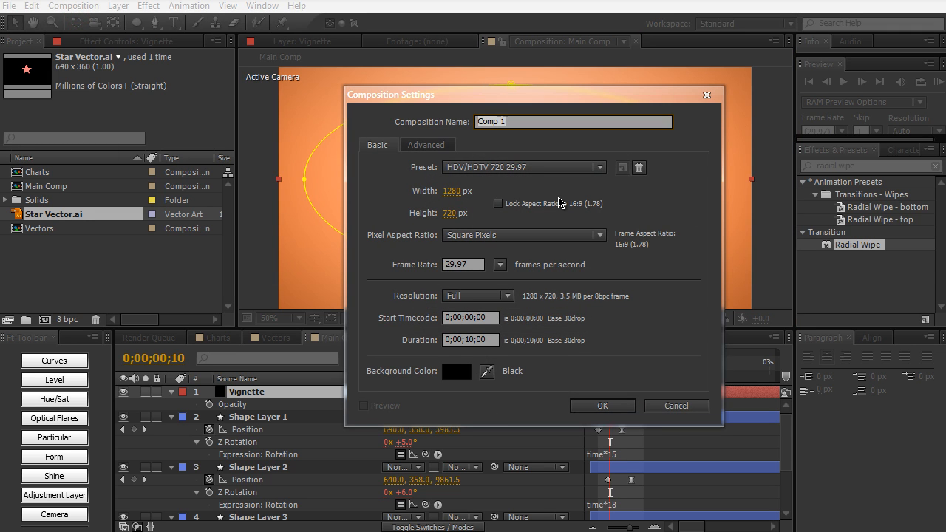
text(Fireworks)
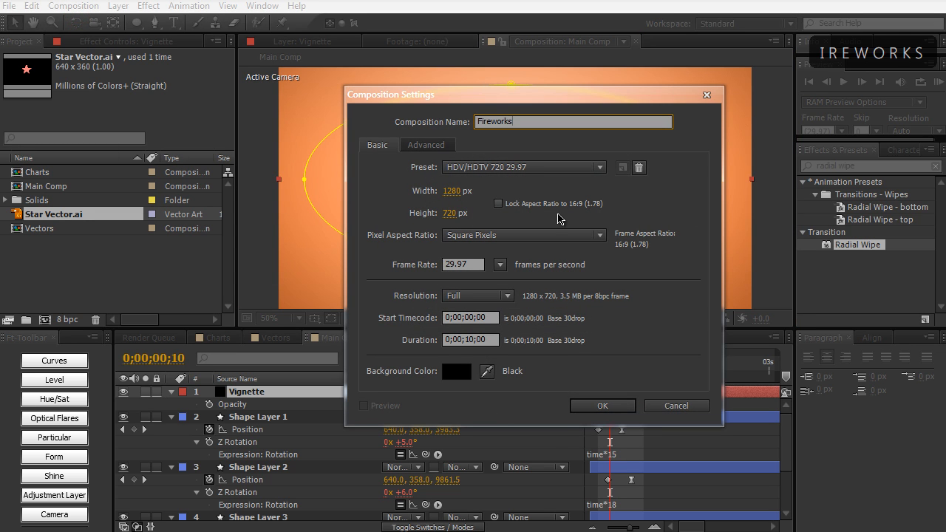
click(584, 405)
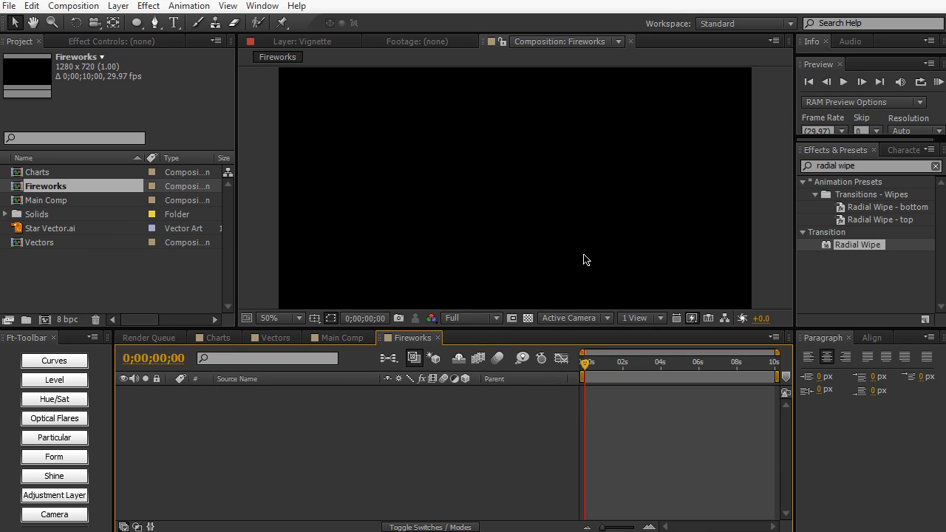
Step: Add a full-frame orange solid named BG to the Fireworks composition and deselect it
key(ctrl+y)
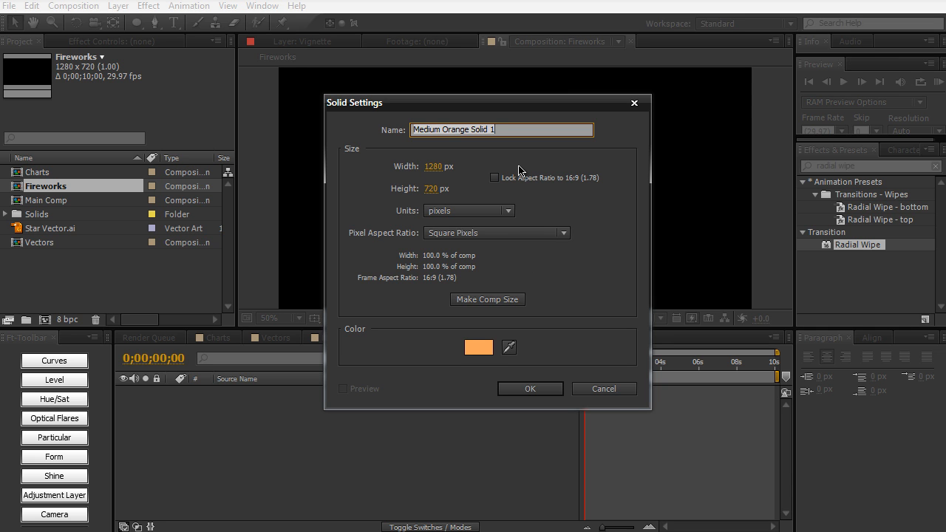
text(BG)
key(Return)
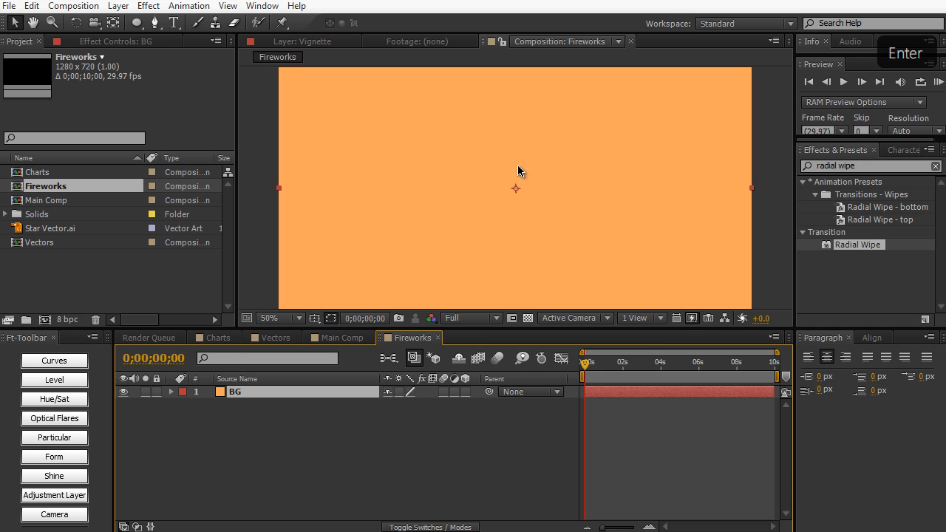
click(323, 426)
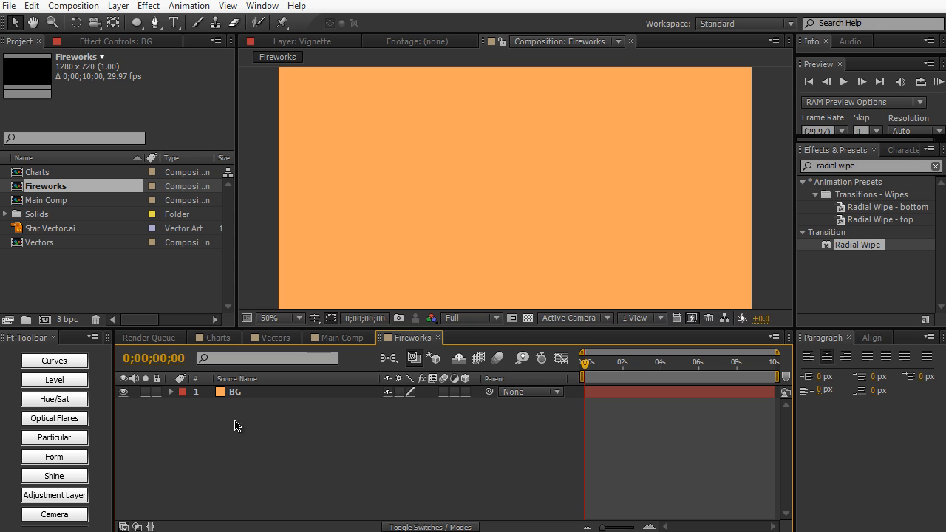
Step: Draw a five-point star shape with an outer radius of about 256 and move it to the centre of the frame
mouse_move(136, 22)
mouse_down()
mouse_move(171, 37)
mouse_move(213, 88)
mouse_up()
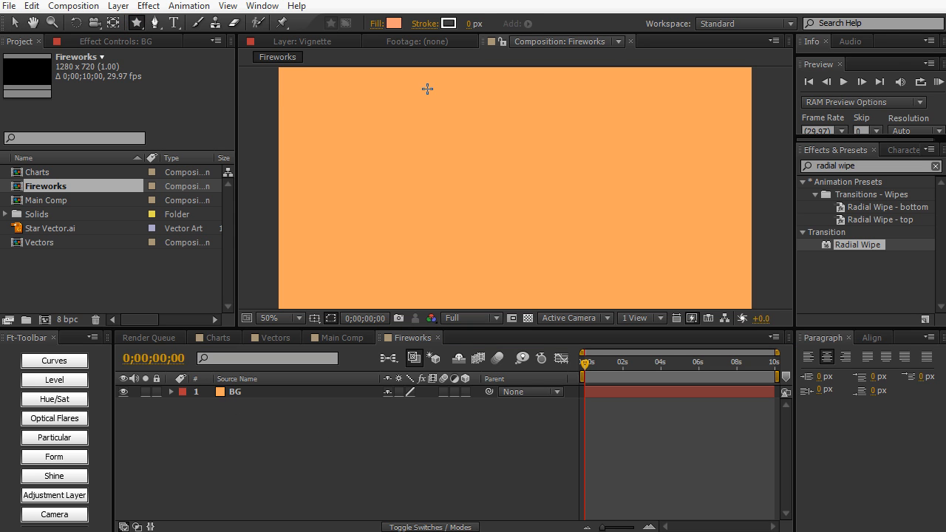
mouse_move(439, 135)
mouse_down()
mouse_move(553, 222)
mouse_move(476, 208)
mouse_up()
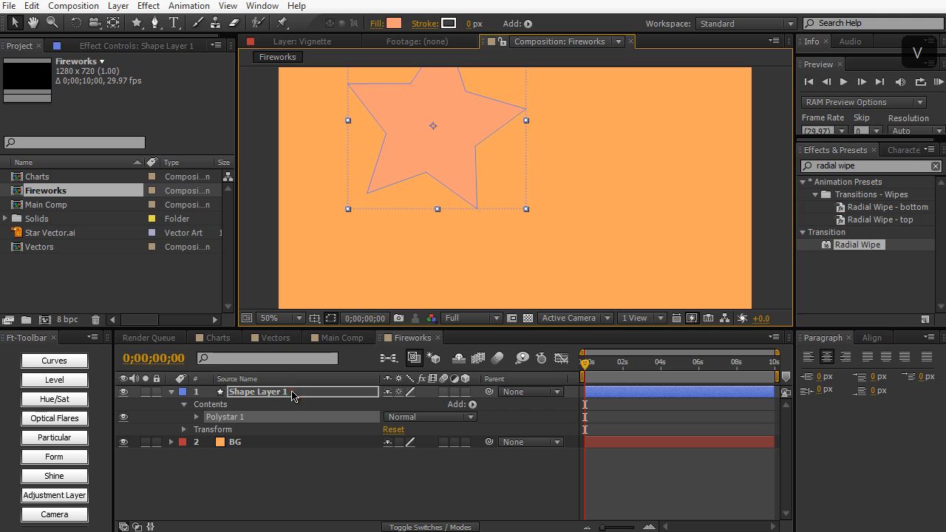
click(294, 393)
key(v)
drag(419, 124, 501, 195)
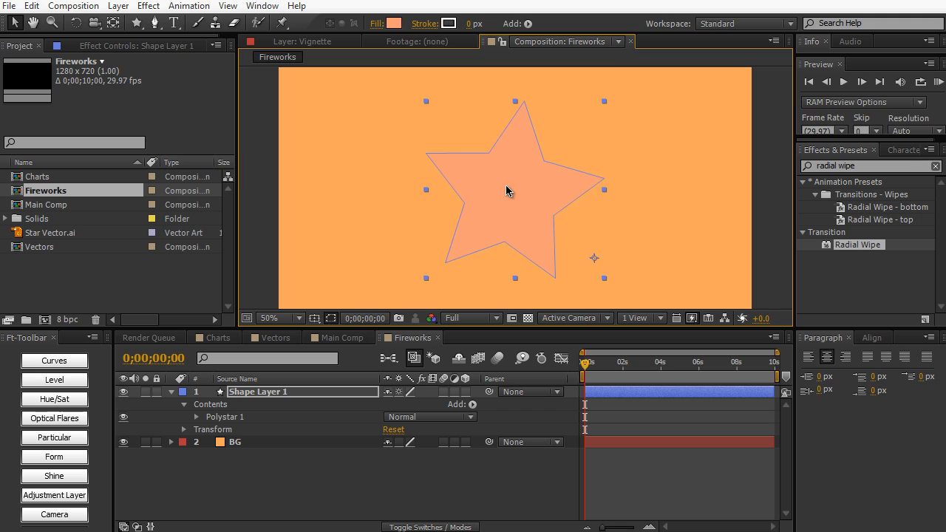
Step: Set the star path to 15 points, inner radius 164.9, outer radius 290.9, inner roundness 62% and outer roundness 2%, and deselect it
click(196, 416)
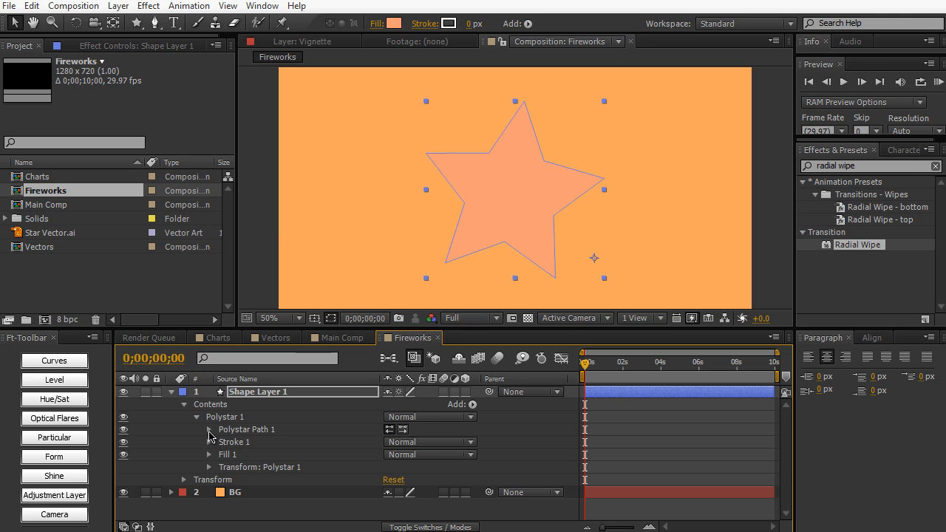
click(209, 429)
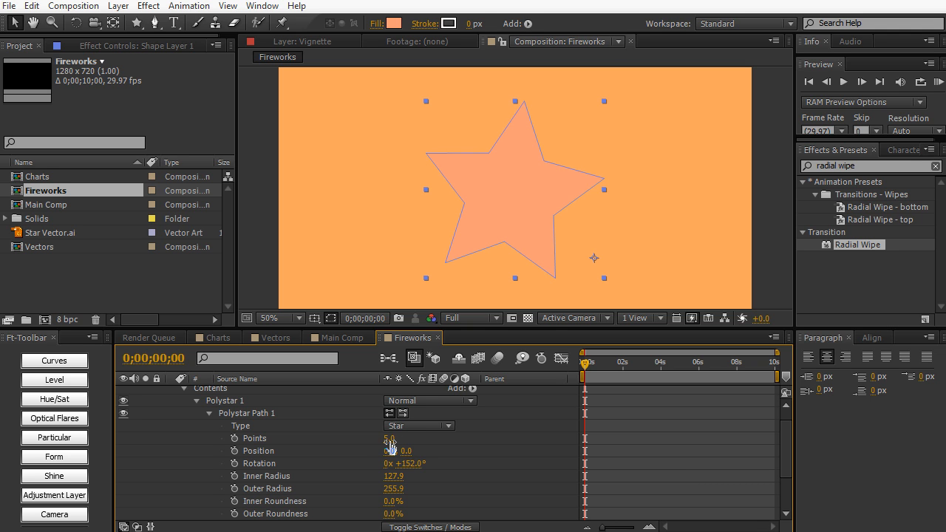
drag(389, 446, 423, 494)
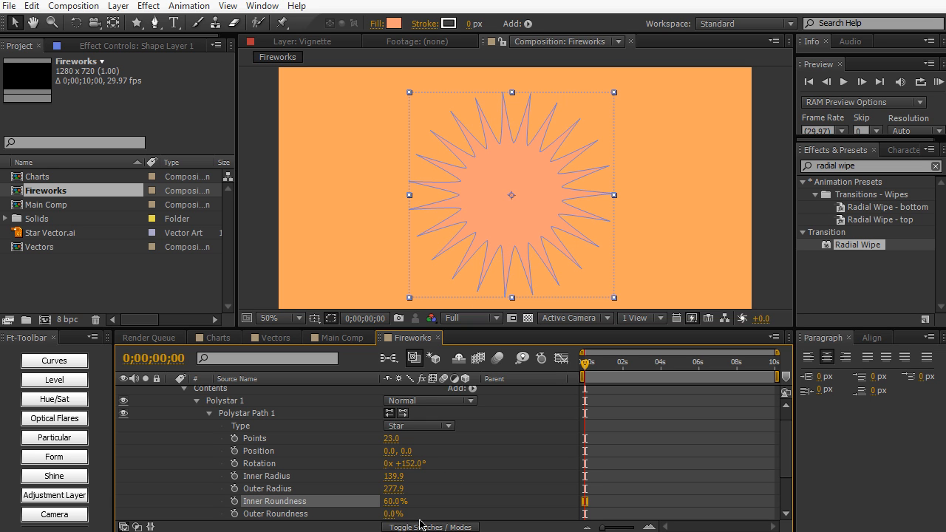
mouse_move(392, 513)
mouse_down()
mouse_move(409, 512)
mouse_move(391, 515)
mouse_up()
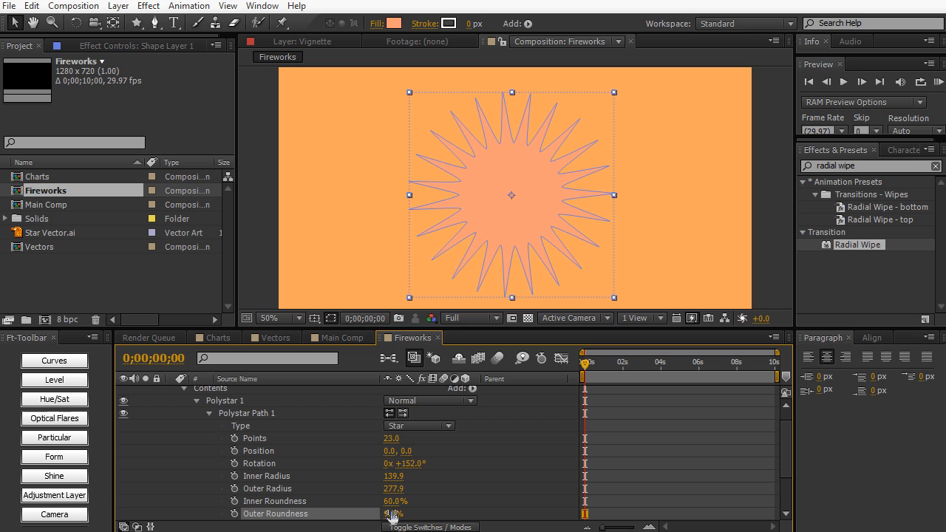
drag(392, 502, 526, 508)
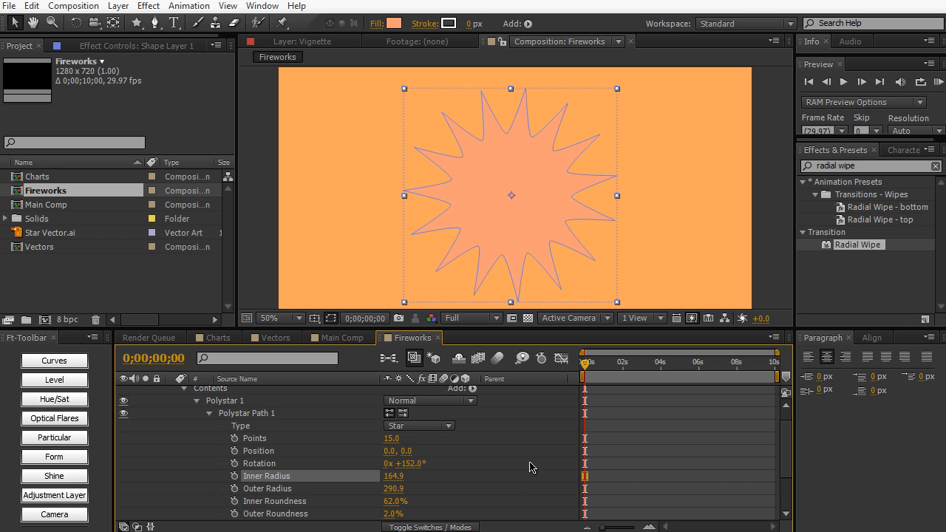
key(ctrl+shift+a)
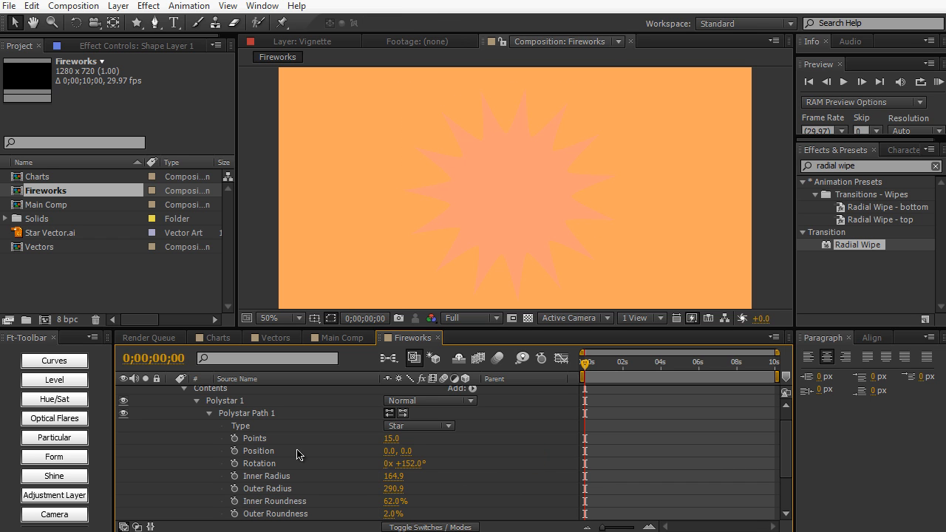
Step: Change the fill colour of Shape Layer 1 to light orange FFBD88
scroll(269, 404, up, 1)
click(278, 391)
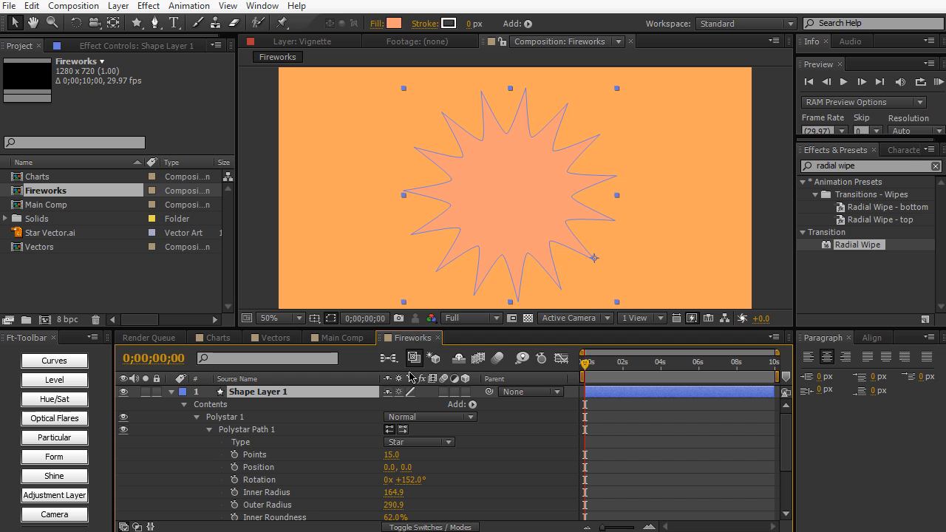
click(397, 27)
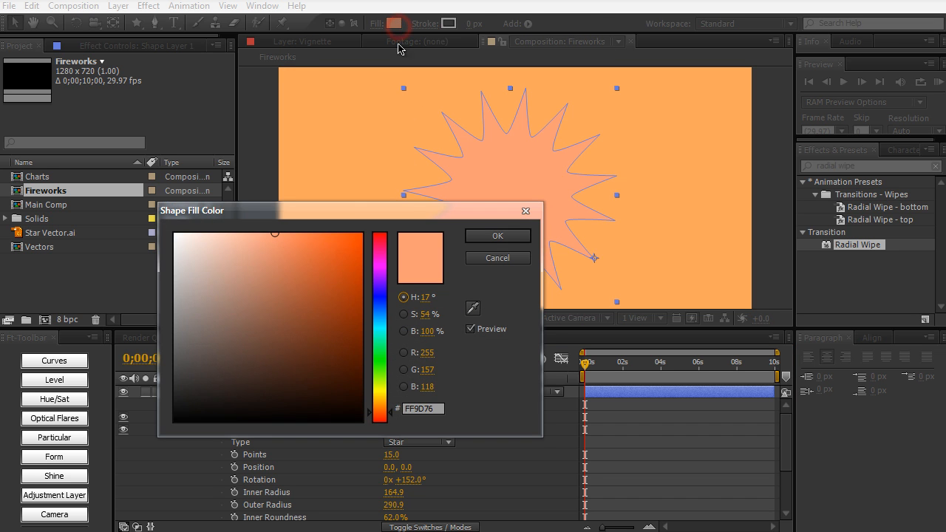
key(Escape)
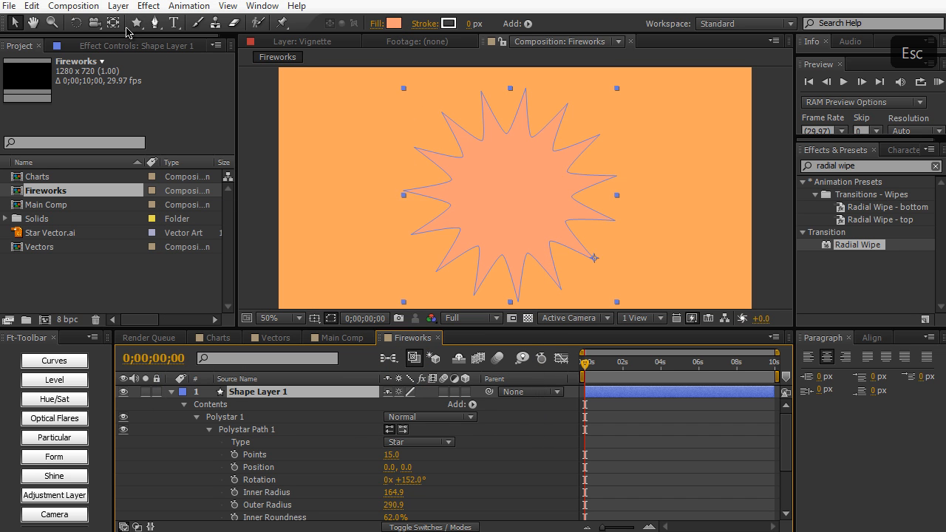
click(394, 24)
drag(256, 238, 261, 233)
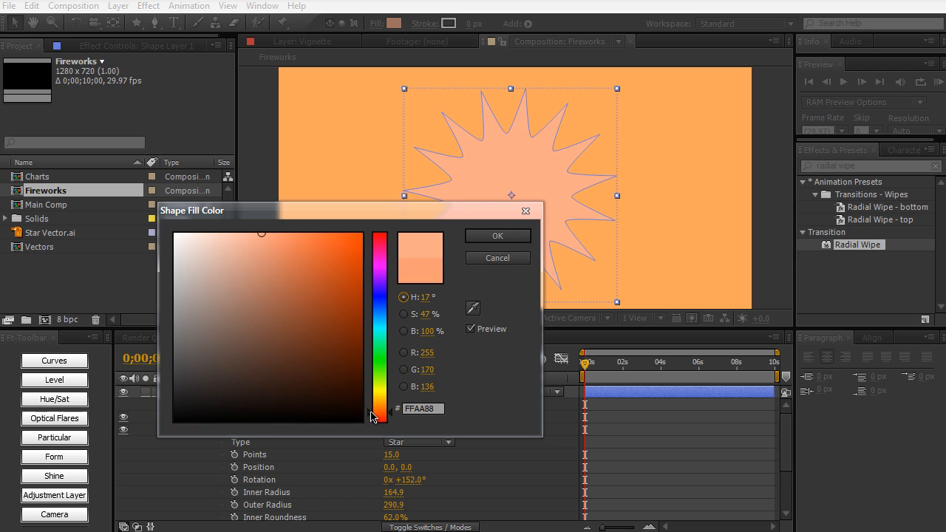
click(378, 408)
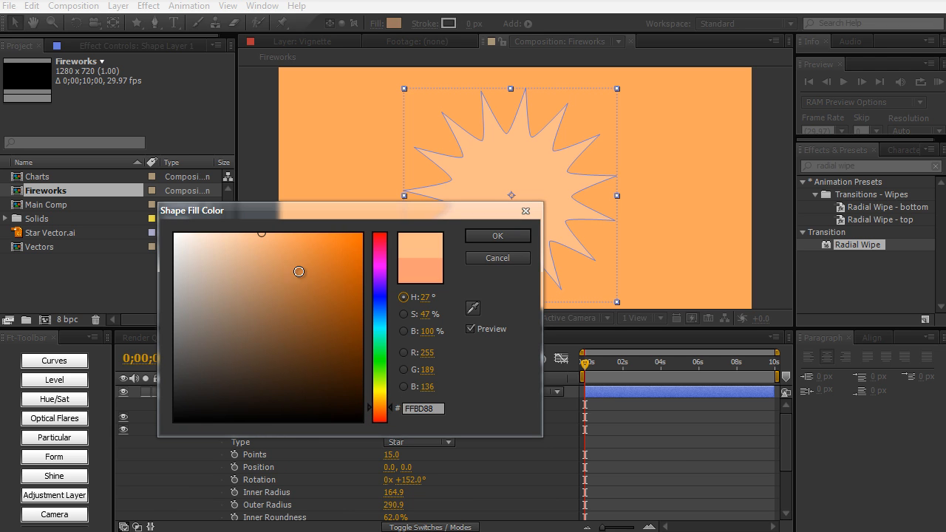
key(Return)
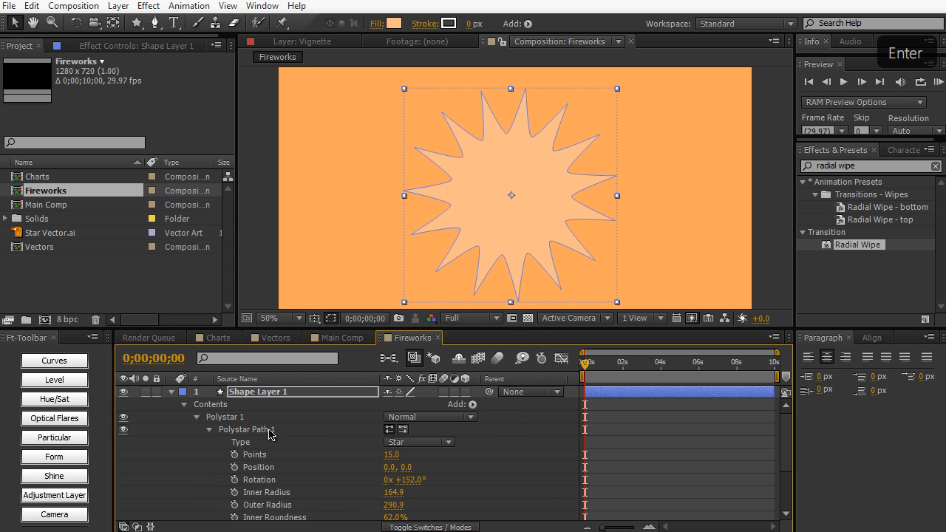
Step: Collapse the properties of Shape Layer 1 and show only its Rotation
click(172, 392)
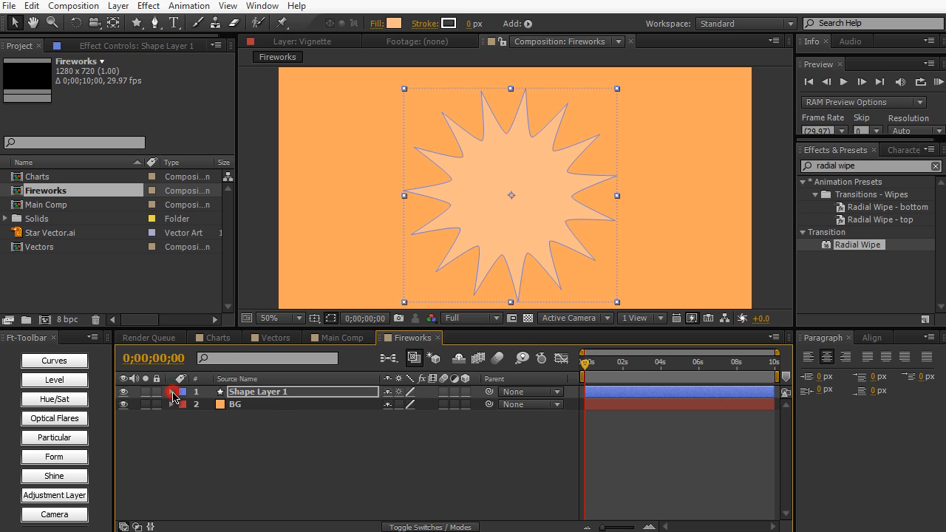
click(276, 396)
key(r)
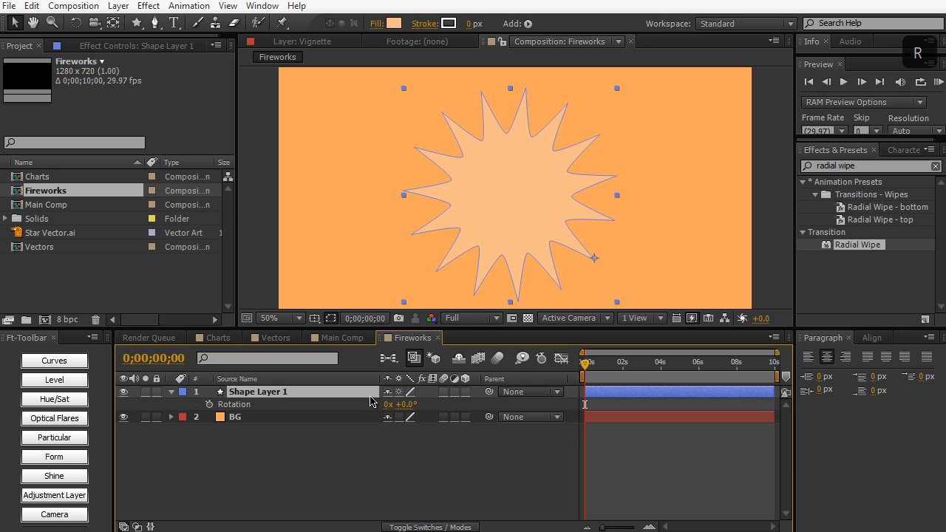
Step: Try rotating the starburst about its off-centre anchor point and undo the rotation
drag(406, 404, 425, 403)
key(ctrl+z)
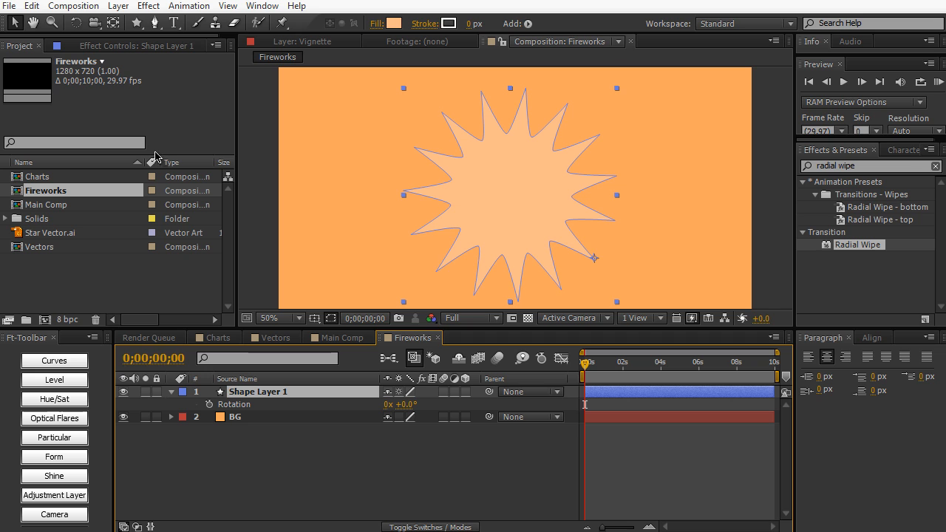
Step: Move the anchor point of Shape Layer 1 to the starburst's centre and rotate the layer to 114°
click(115, 23)
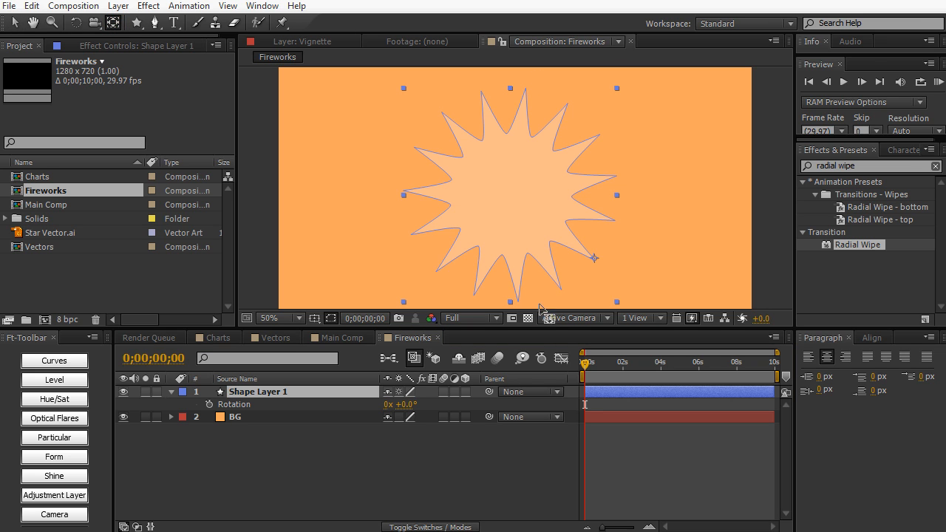
drag(595, 258, 513, 193)
drag(405, 404, 515, 295)
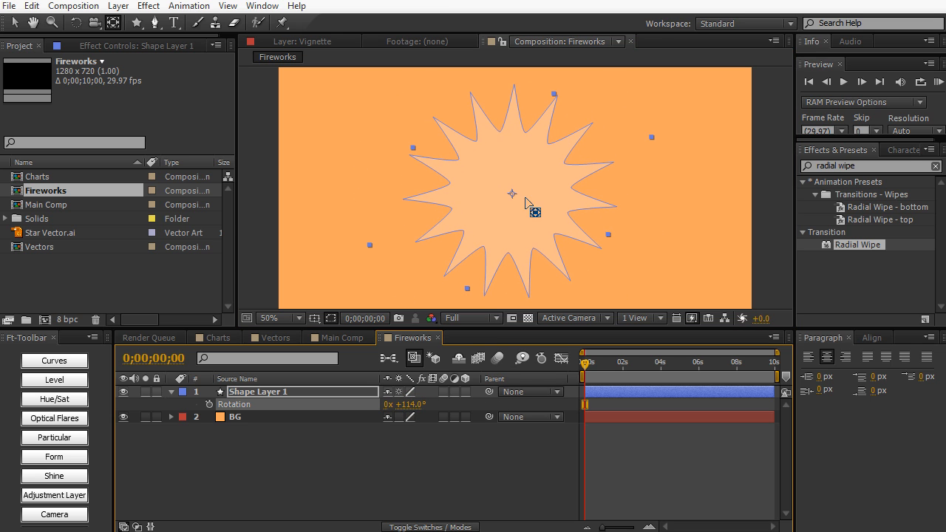
Step: Increase the rotation of Shape Layer 1 by 900°
click(406, 404)
text(+900)
key(KP_Enter)
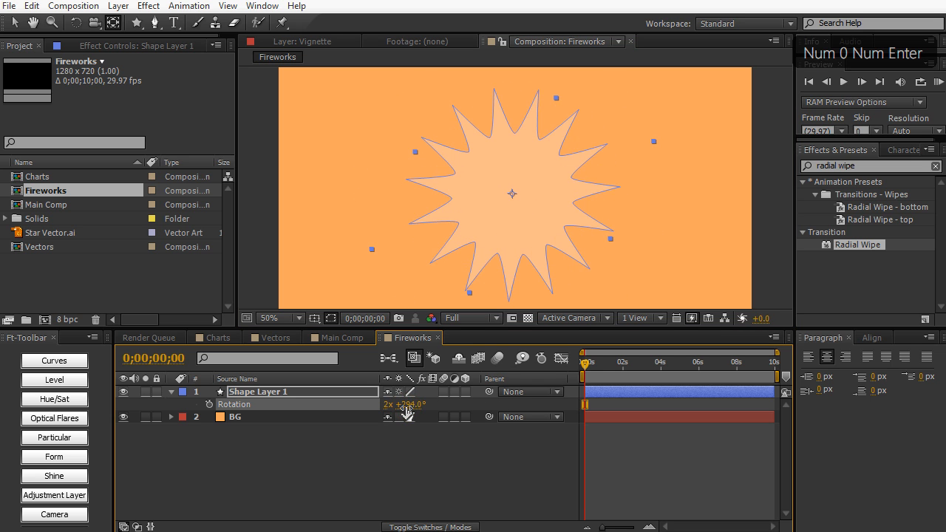
Step: Add the expression time*20 to the Rotation of Shape Layer 1 and preview the spin along the timeline
alt+click(210, 407)
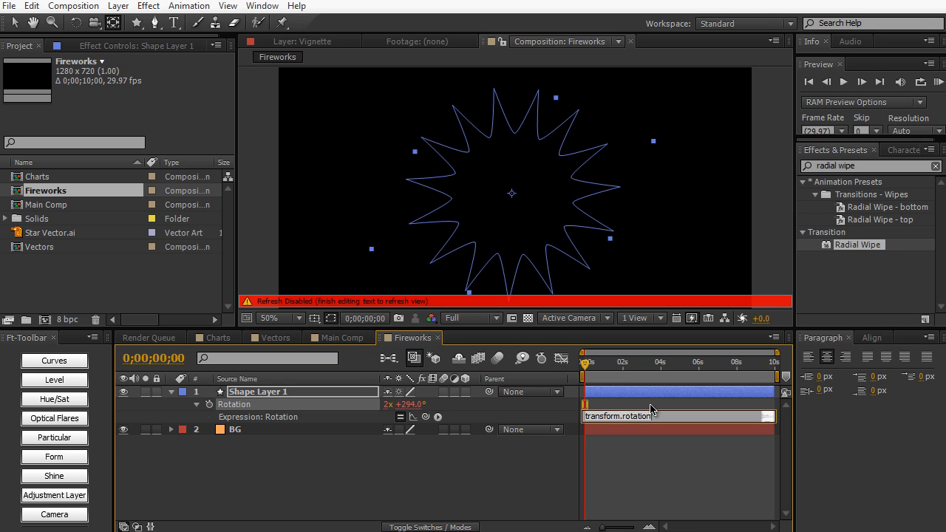
text(time)
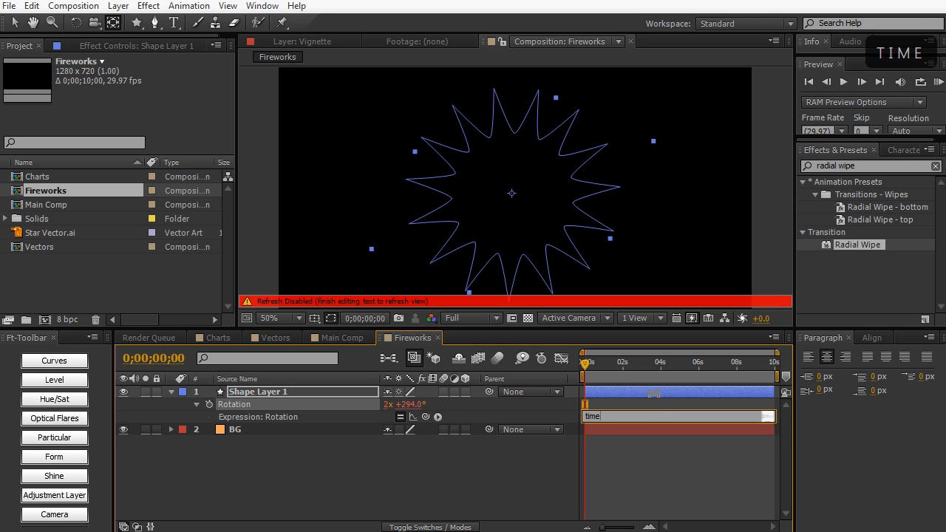
text(*20)
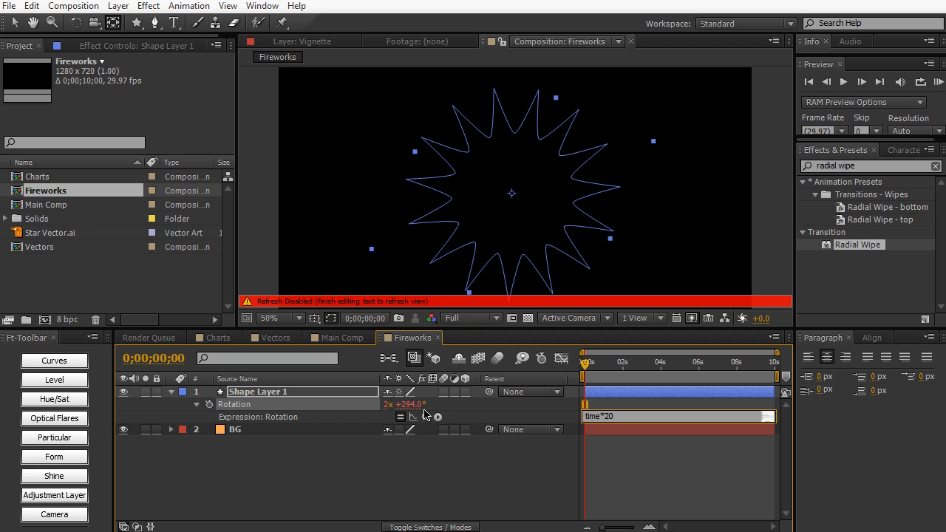
drag(646, 380, 570, 369)
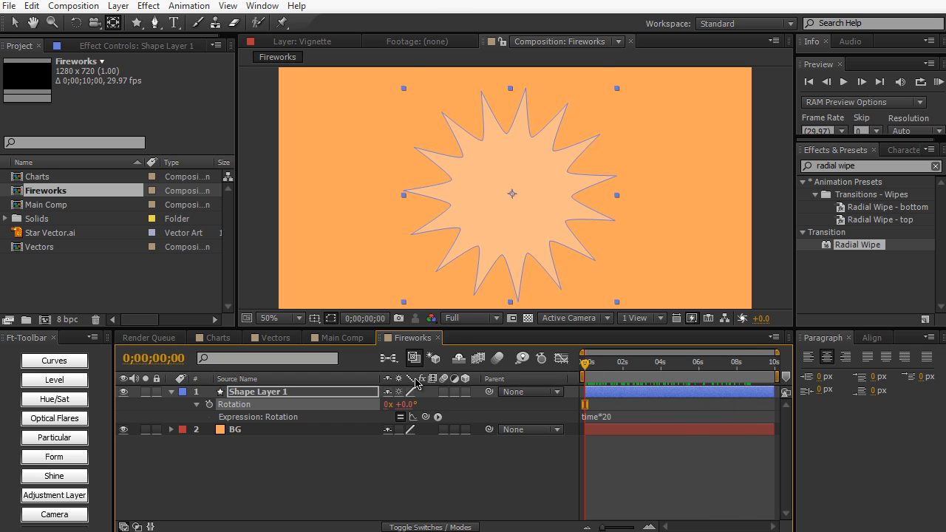
Step: Duplicate Shape Layer 1, place the copy beneath it in the layer stack and scale the copy to 150%
click(363, 393)
key(ctrl+d)
drag(363, 393, 443, 442)
key(s)
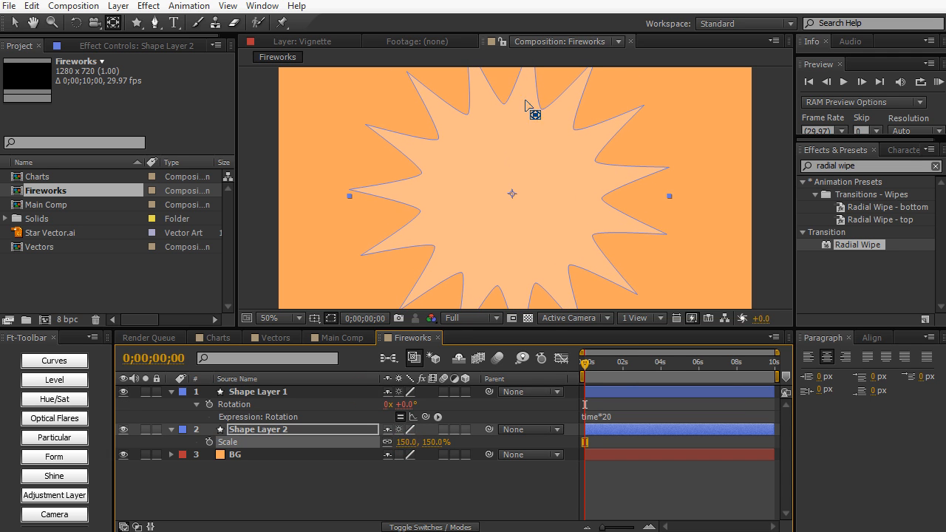
click(473, 217)
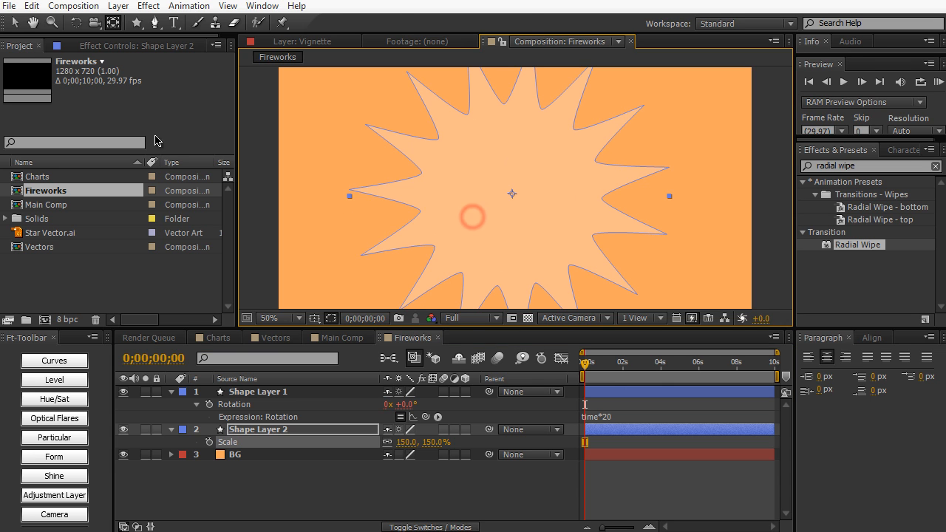
Step: Change the fill colour of Shape Layer 2 to the red FF5959
click(15, 23)
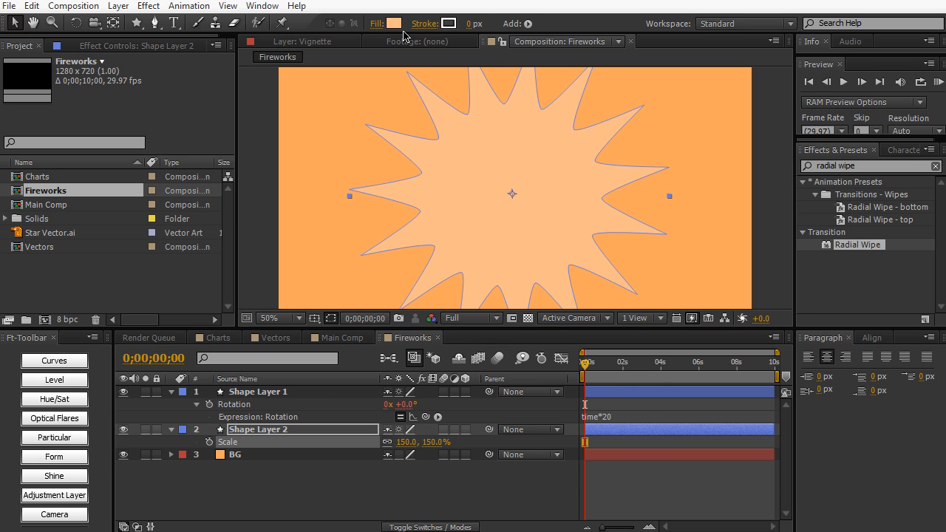
click(393, 24)
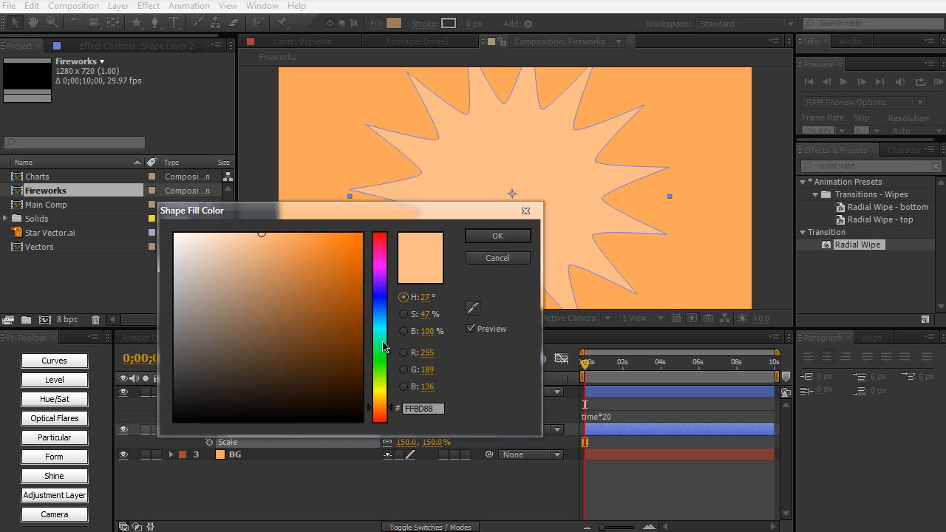
click(383, 412)
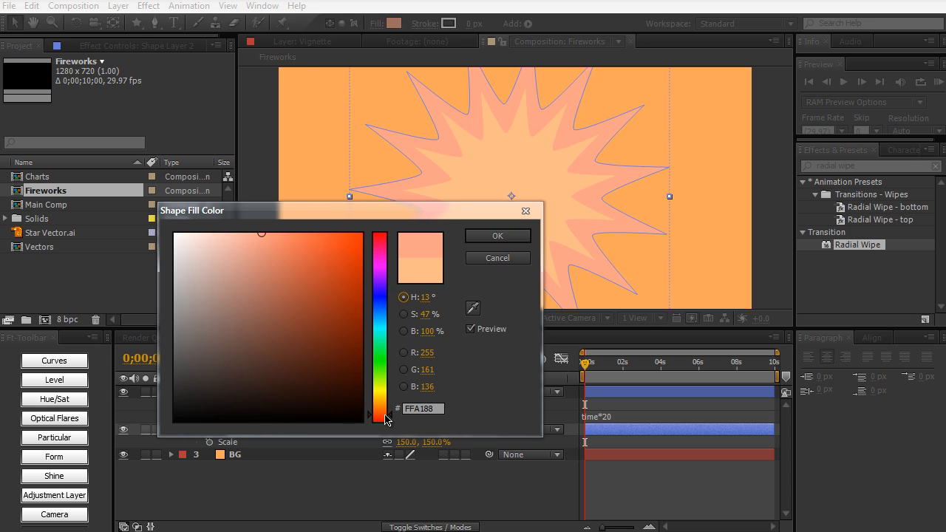
drag(385, 423, 385, 426)
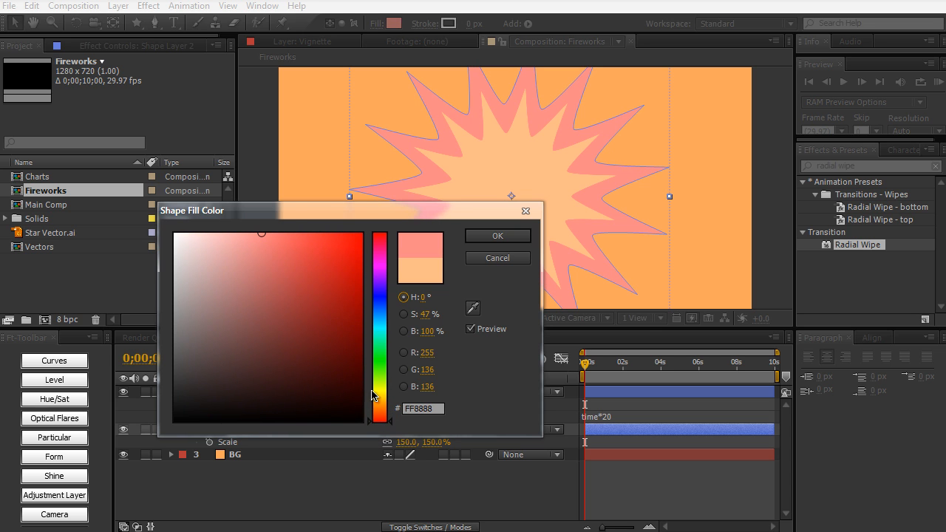
drag(320, 260, 297, 223)
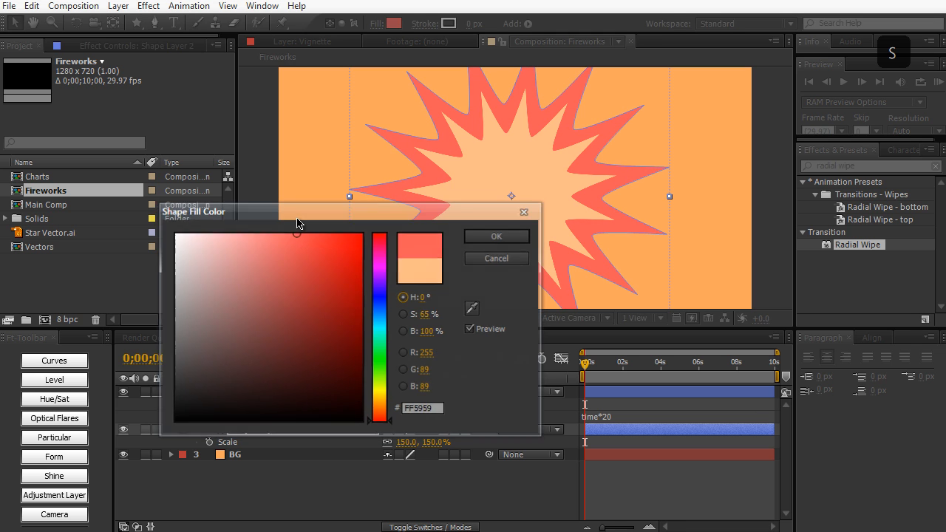
key(Return)
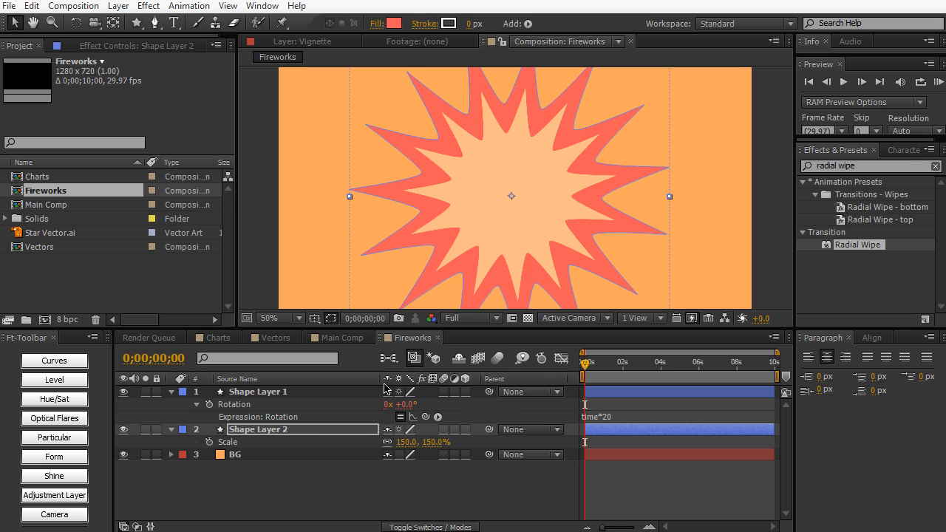
Step: Change the Rotation expression of Shape Layer 2 to time*15 and preview the two starbursts turning
key(u)
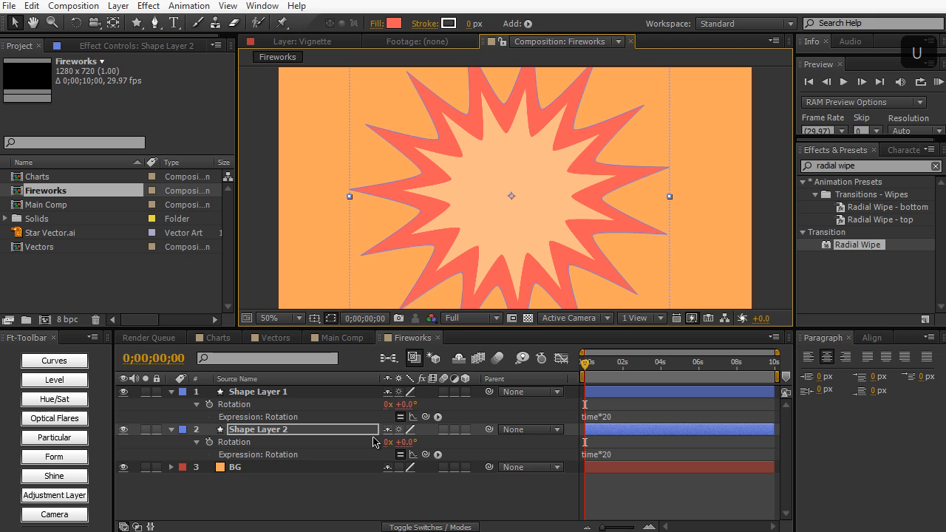
click(622, 455)
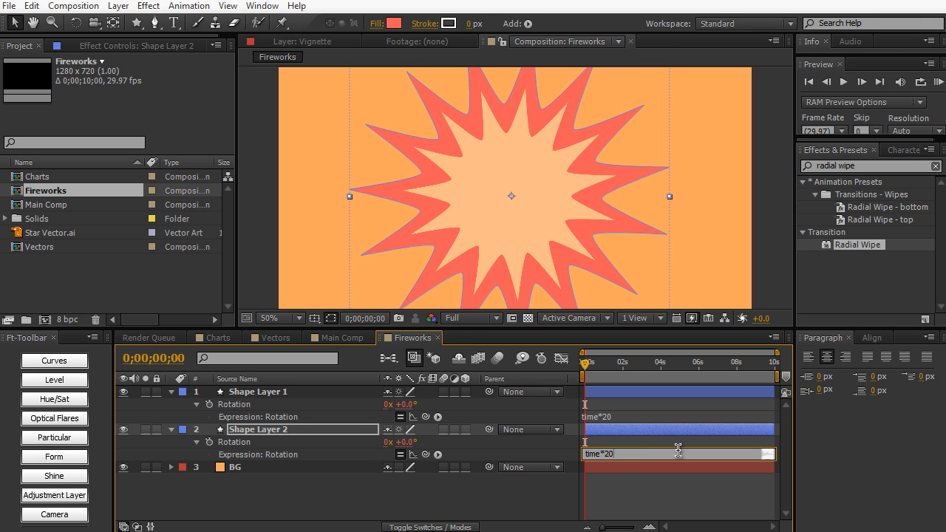
text(15)
click(674, 271)
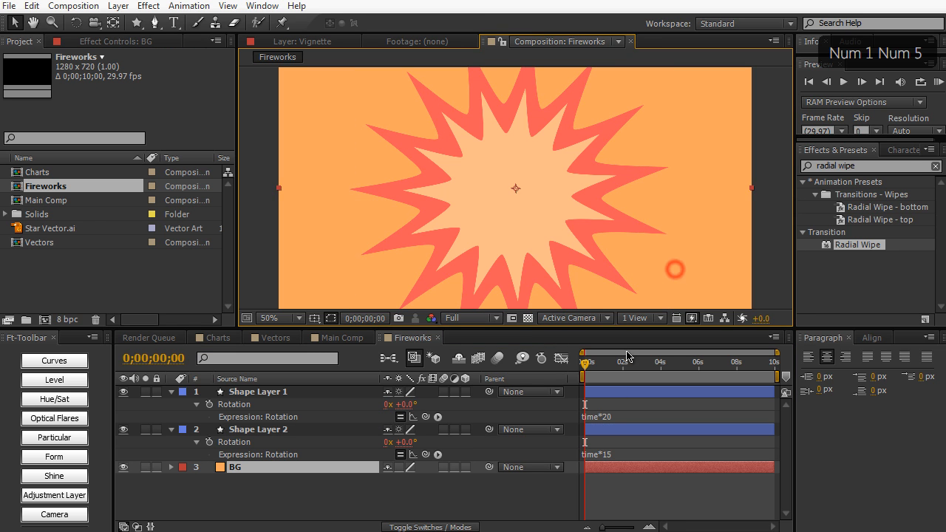
drag(585, 362, 735, 363)
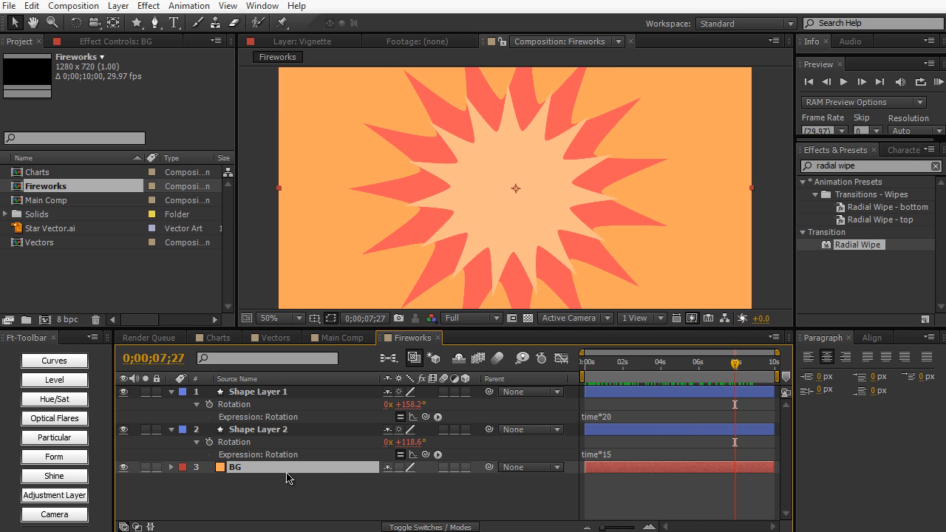
Step: Duplicate Shape Layer 2, place the copy beneath it and change the copy's Rotation expression to time*10
click(287, 432)
key(ctrl+d)
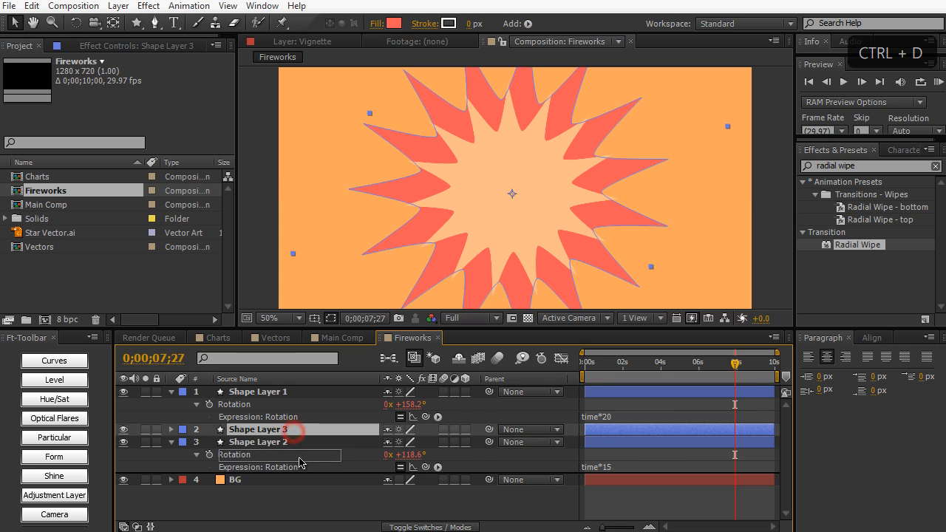
key(u)
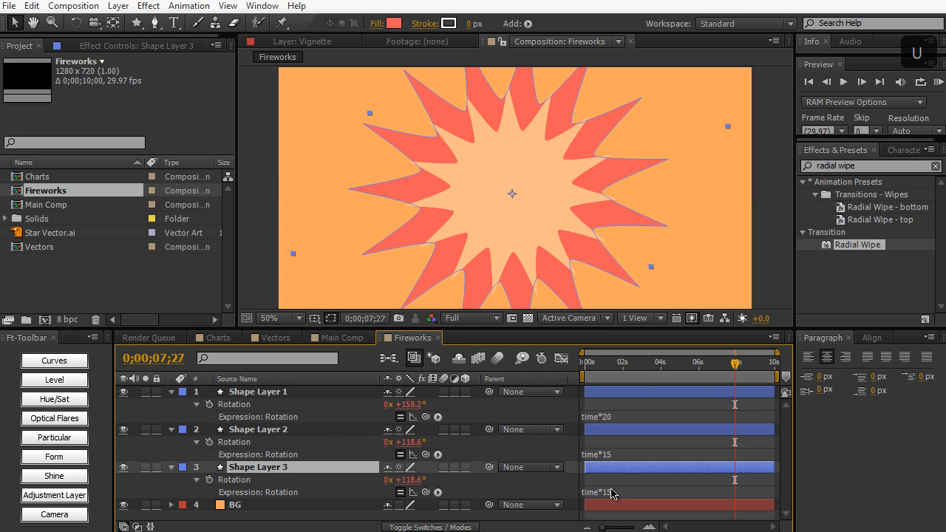
click(611, 493)
key(BackSpace)
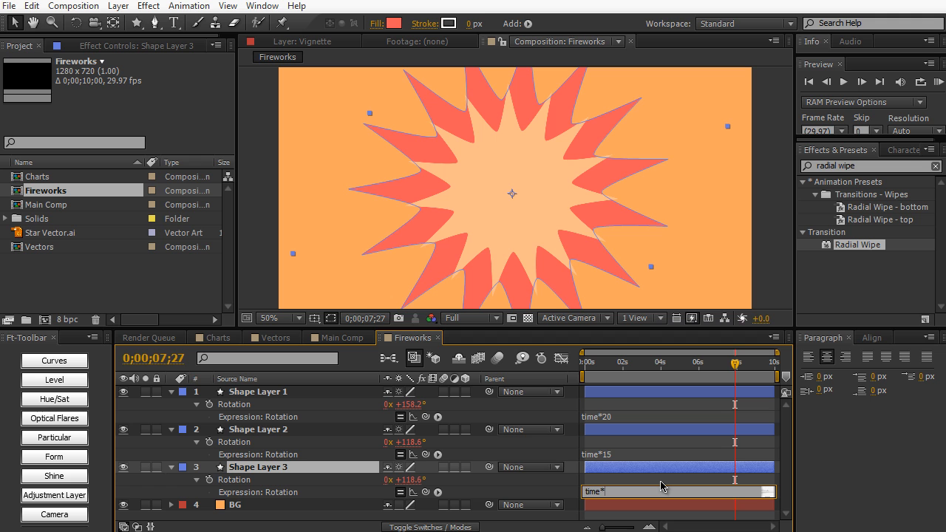
text(10)
click(670, 184)
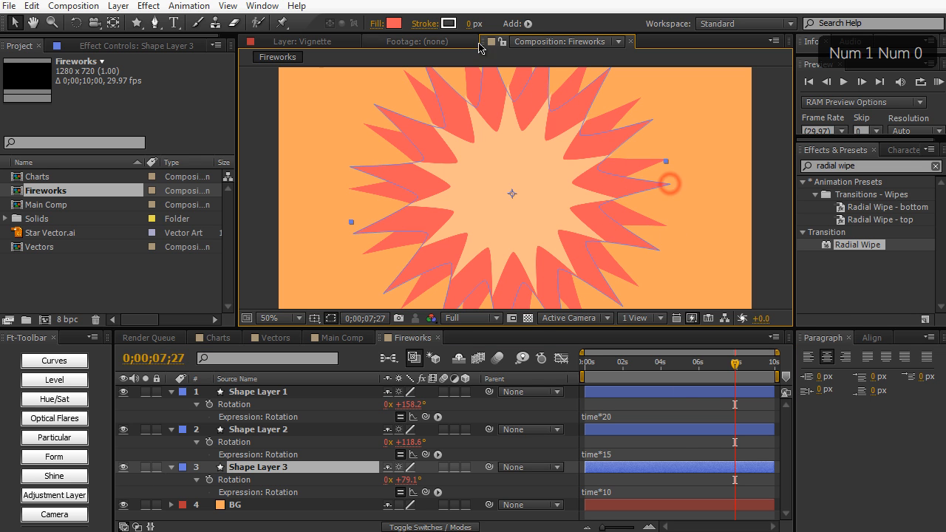
Step: Recolour the fill of Shape Layer 3 to orange by shifting its hue, and preview the rotating layers
click(394, 22)
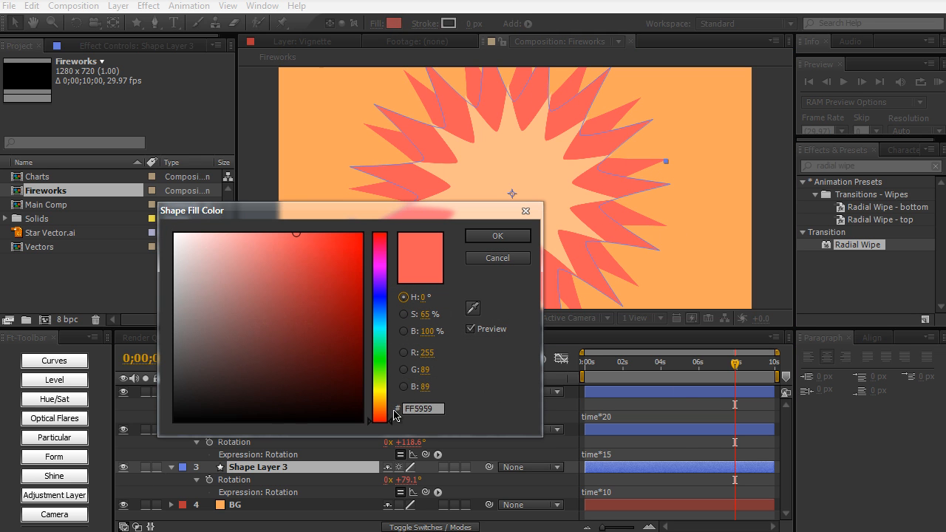
drag(386, 416, 386, 411)
key(Return)
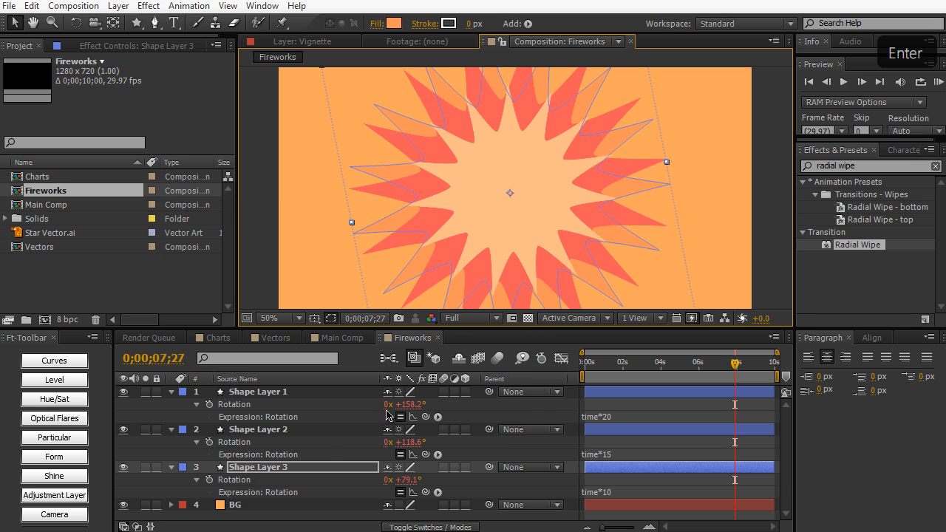
click(262, 214)
drag(682, 367, 705, 363)
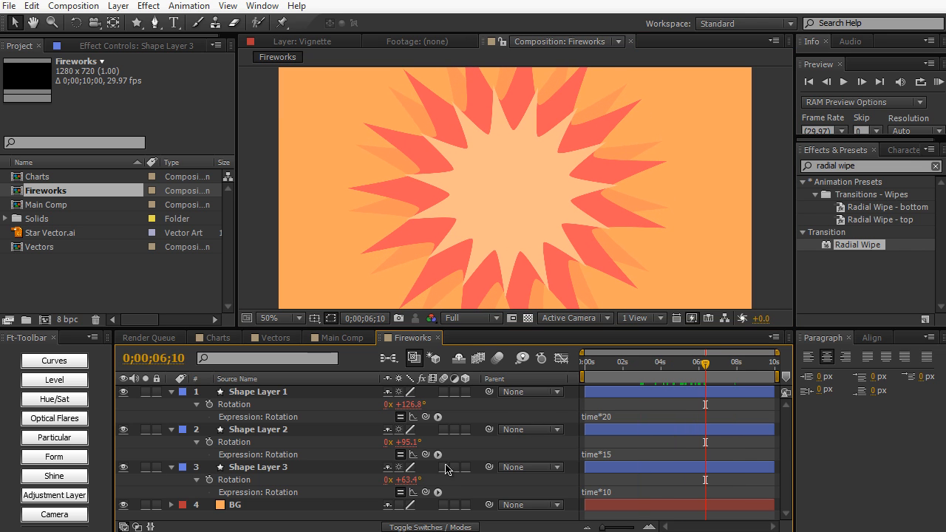
Step: Scale Shape Layer 3 to 162% and preview the three rotating starbursts
click(302, 467)
key(s)
mouse_move(407, 480)
mouse_down()
mouse_move(453, 473)
mouse_move(418, 480)
mouse_up()
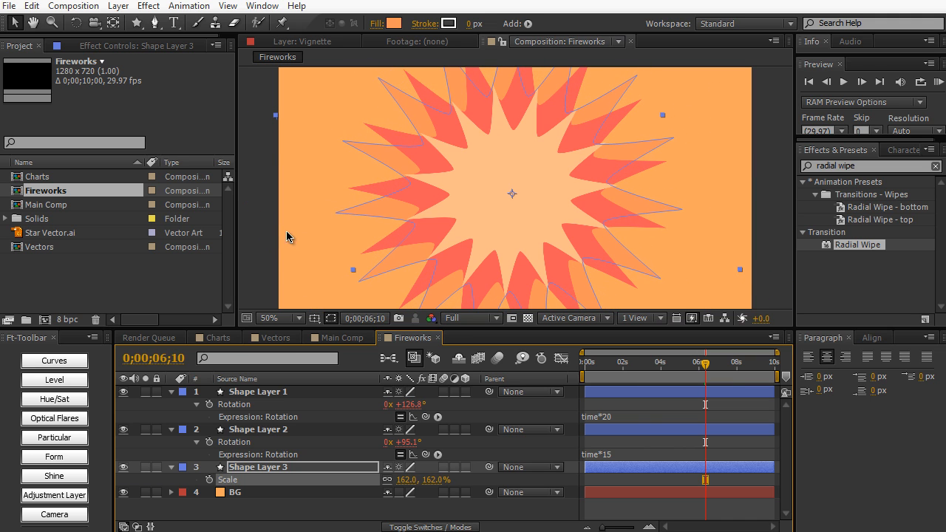
click(263, 232)
drag(636, 363, 726, 370)
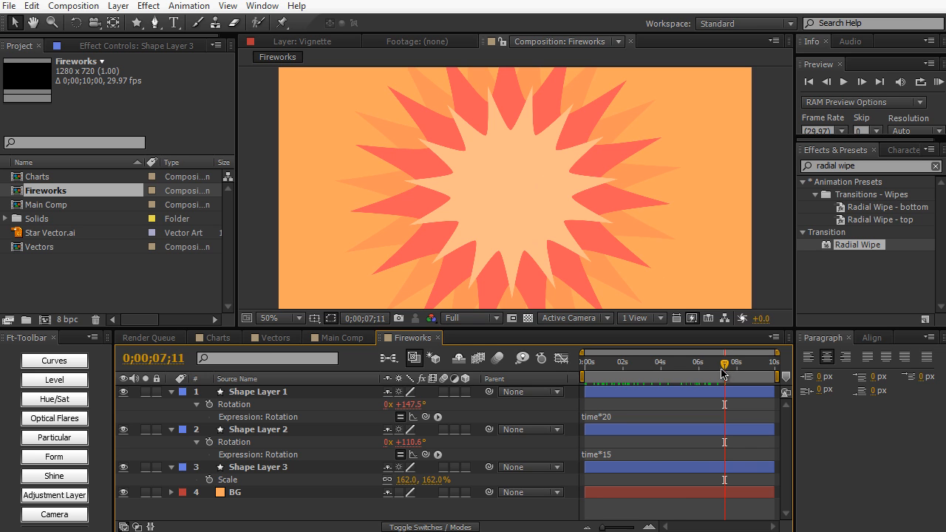
Step: Collapse the properties of the three shape layers and turn all three into 3D layers
click(173, 393)
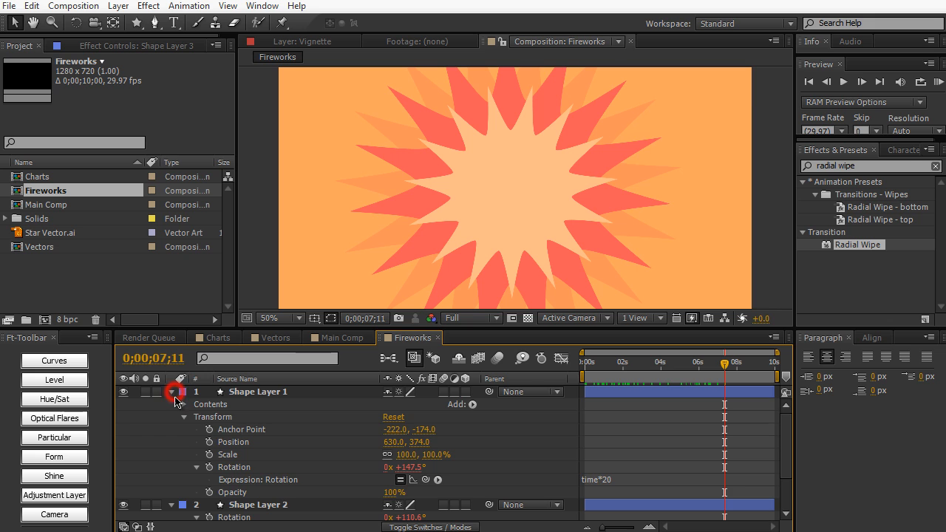
click(172, 391)
click(172, 404)
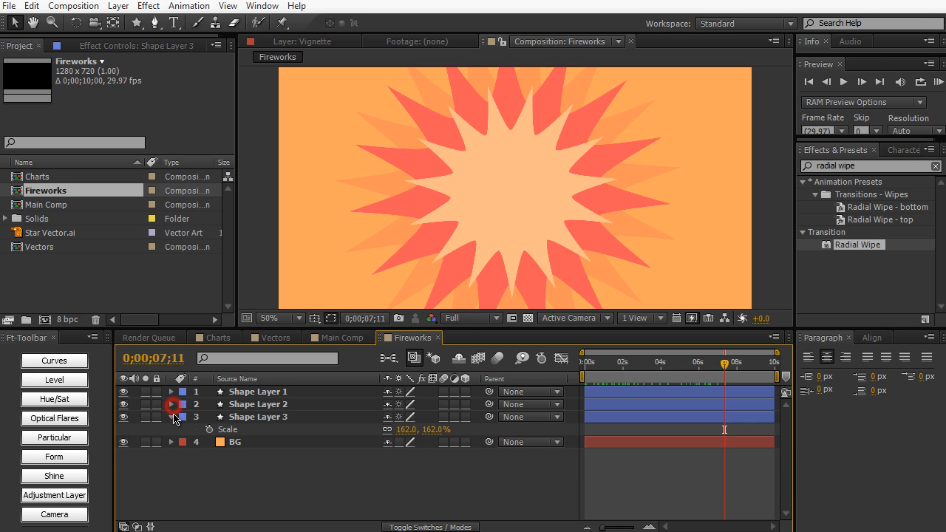
click(172, 417)
drag(465, 391, 465, 417)
Step: Set the Z position of all three shape layers to 8770 and keyframe their Position at 0;00;00;00
click(266, 416)
shift+click(263, 391)
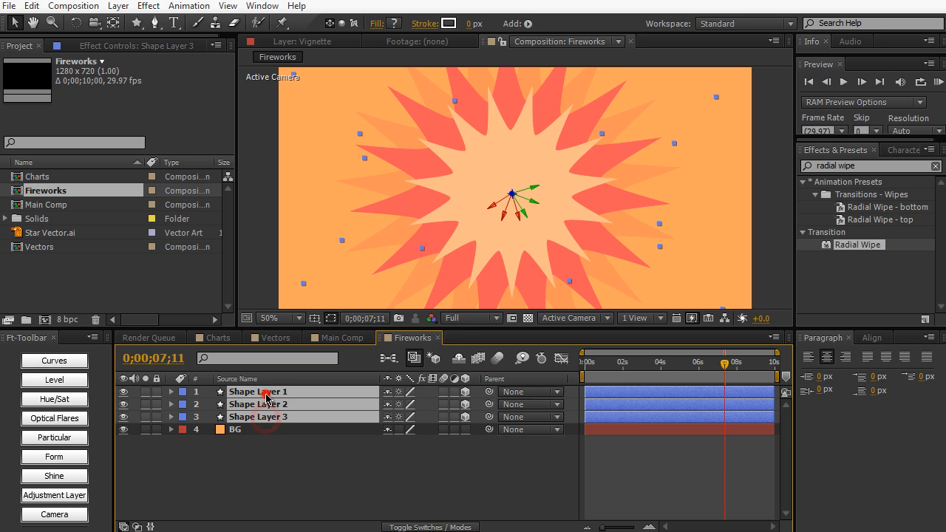
key(p)
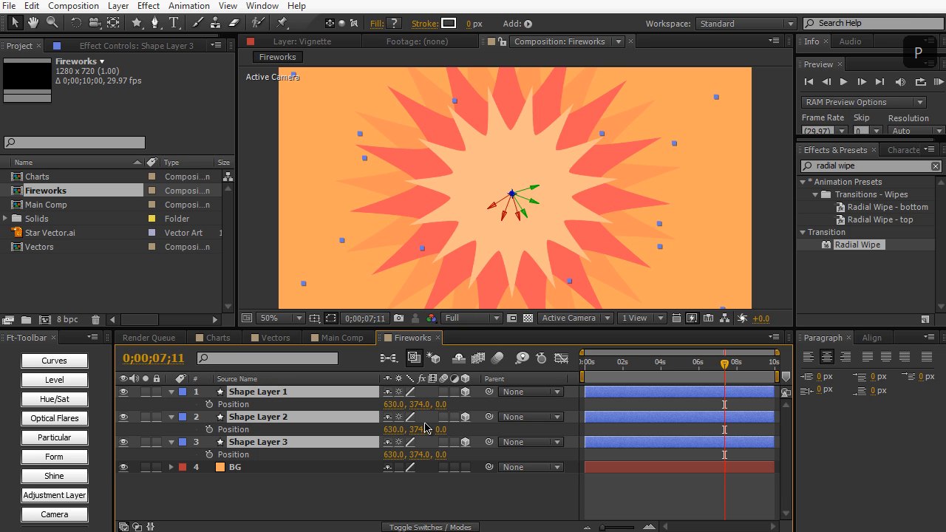
drag(441, 404, 561, 404)
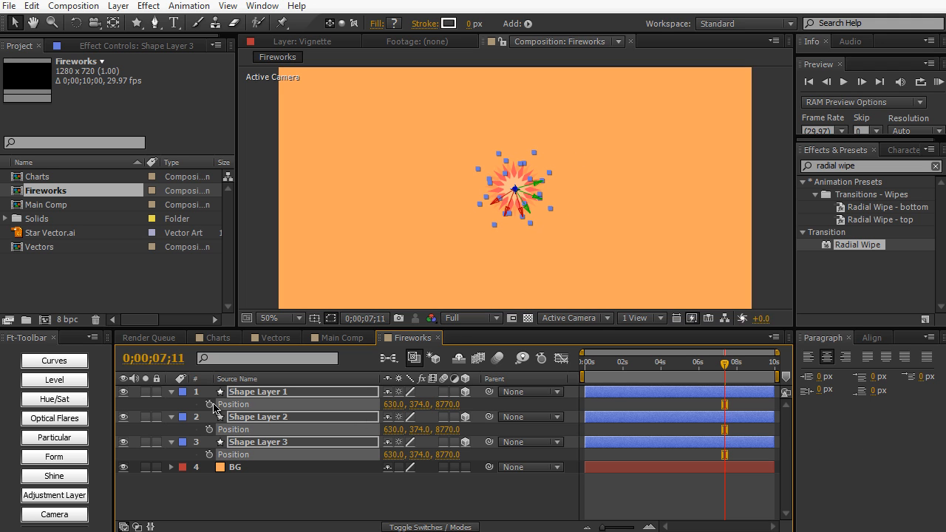
click(209, 405)
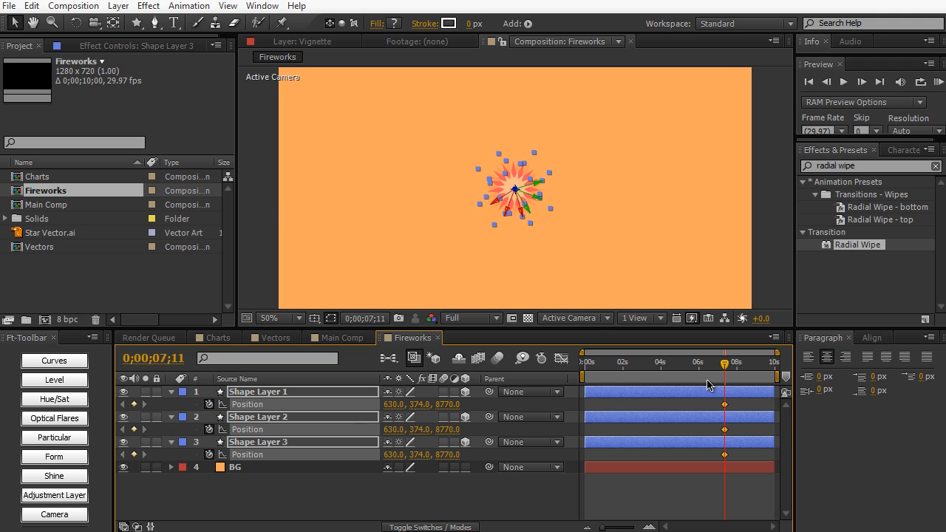
drag(725, 406, 585, 408)
click(589, 365)
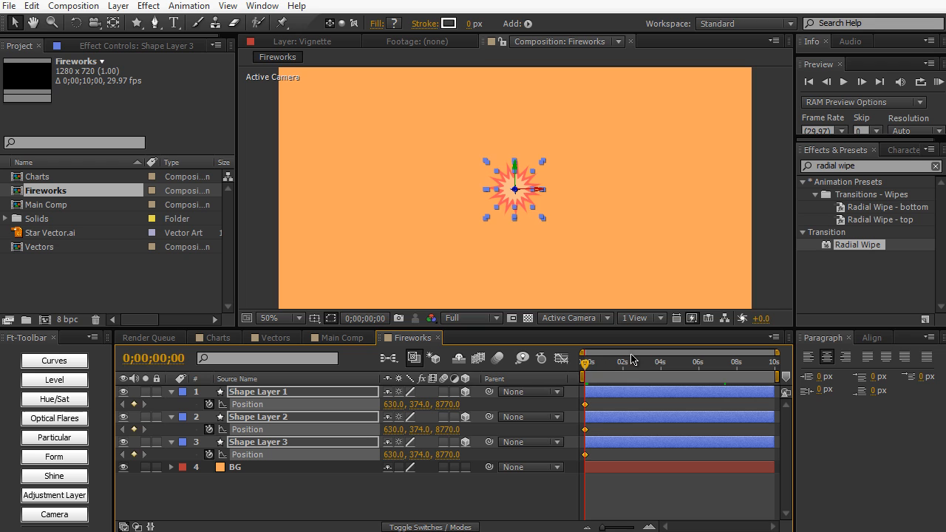
Step: Keyframe the Z position of all three shape layers to 0 at 0;00;00;20 and scrub through the move
key(space)
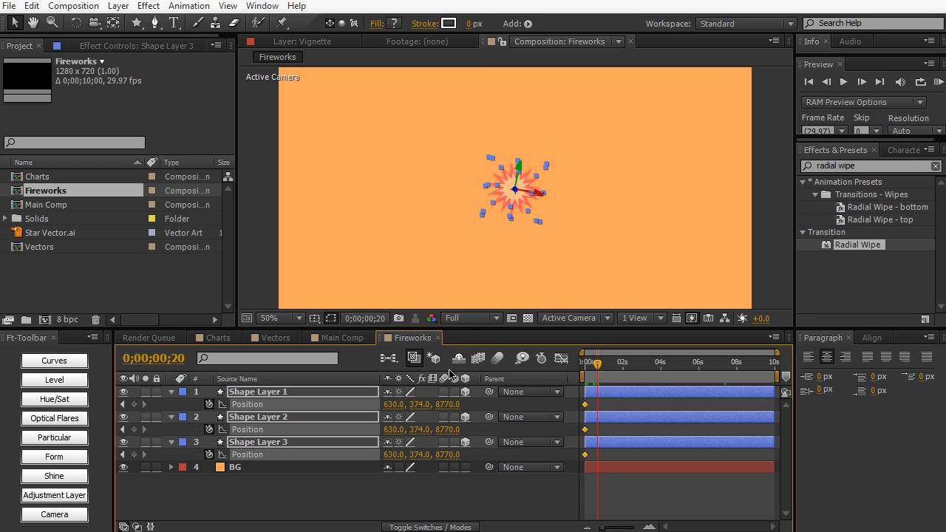
click(446, 404)
text(0)
key(KP_Enter)
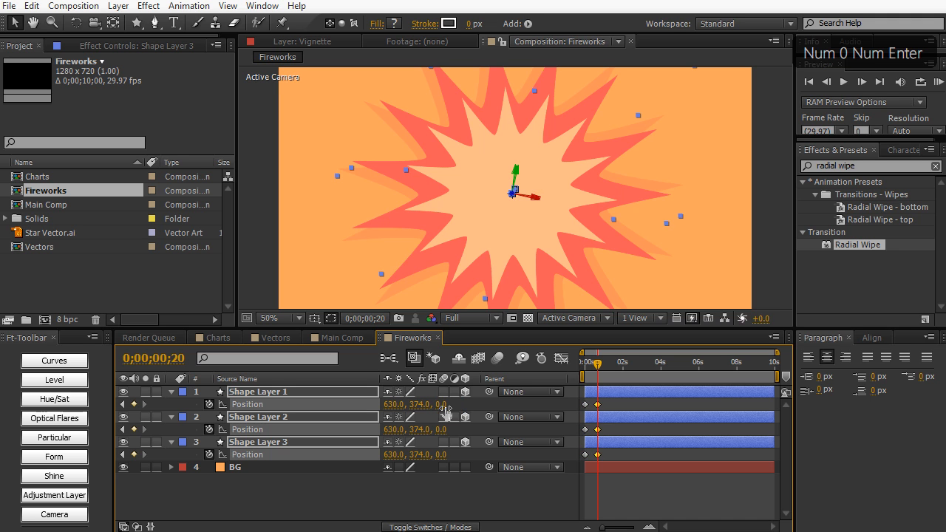
mouse_move(598, 367)
mouse_down()
mouse_move(577, 367)
mouse_move(599, 361)
mouse_up()
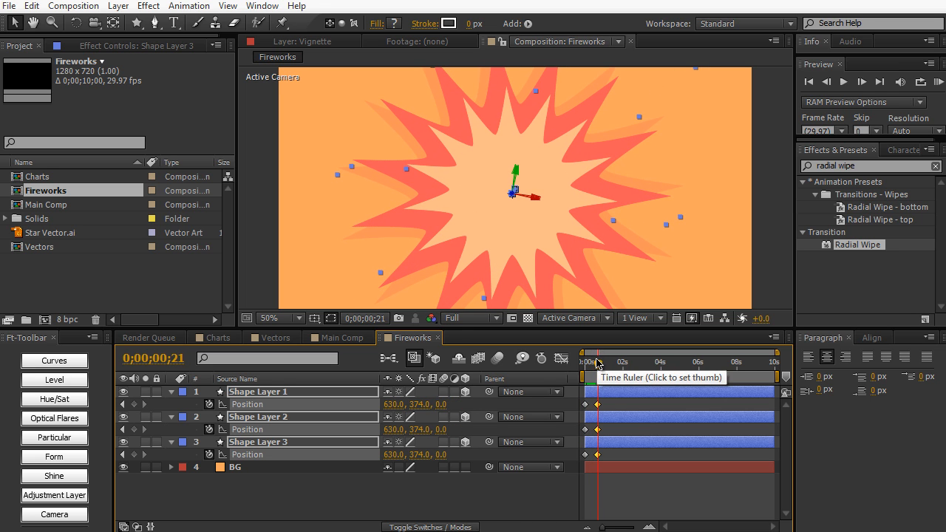
Step: Stagger the fly-in by delaying Shape Layer 2's pair of Position keyframes slightly and Shape Layer 3's pair about twice as much
click(615, 429)
drag(616, 426, 578, 439)
drag(602, 433, 603, 434)
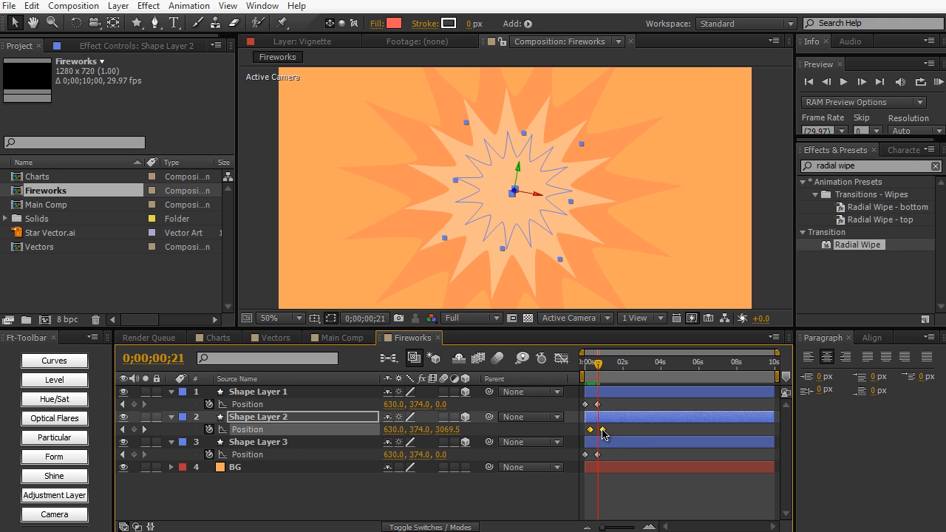
click(597, 455)
shift+click(586, 455)
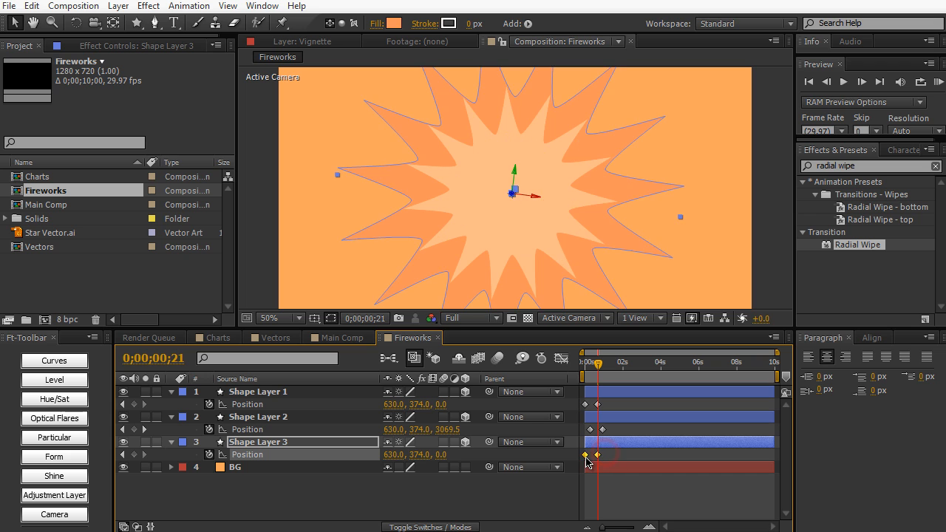
drag(587, 460, 596, 459)
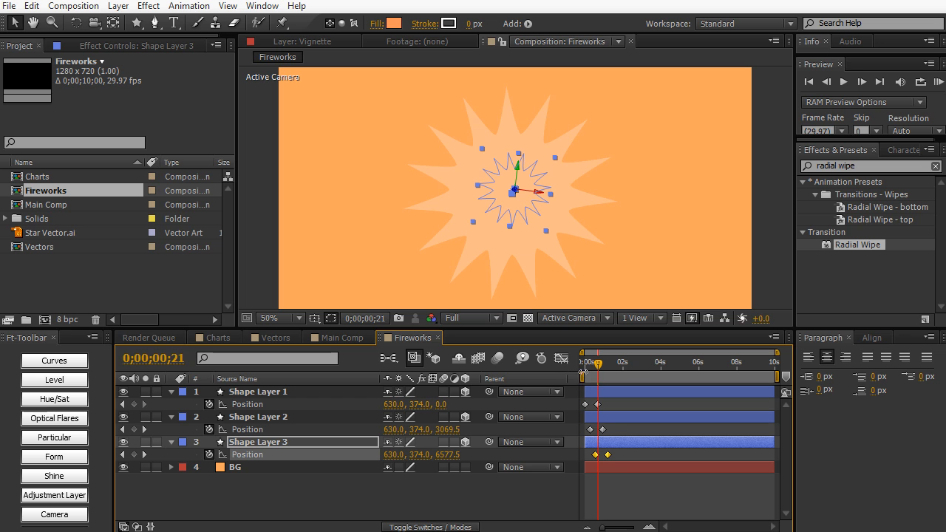
Step: Preview the staggered starburst fly-in and scrub through it to 0;00;01;12
mouse_move(598, 365)
mouse_down()
mouse_move(585, 370)
mouse_move(613, 365)
mouse_up()
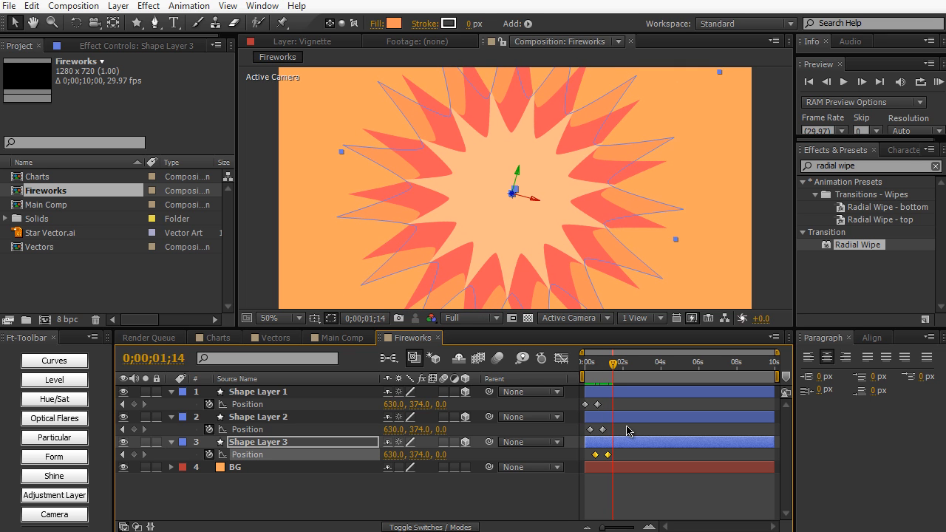
key(KP_0)
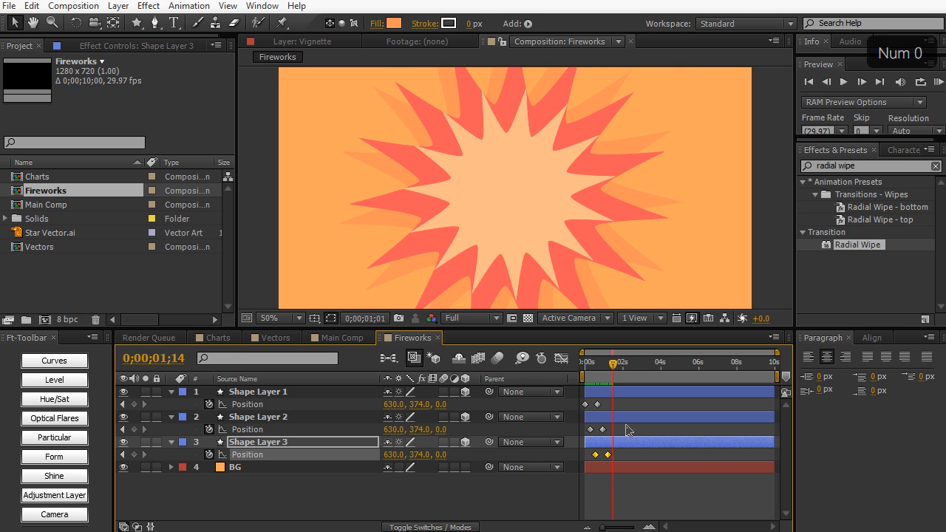
click(606, 268)
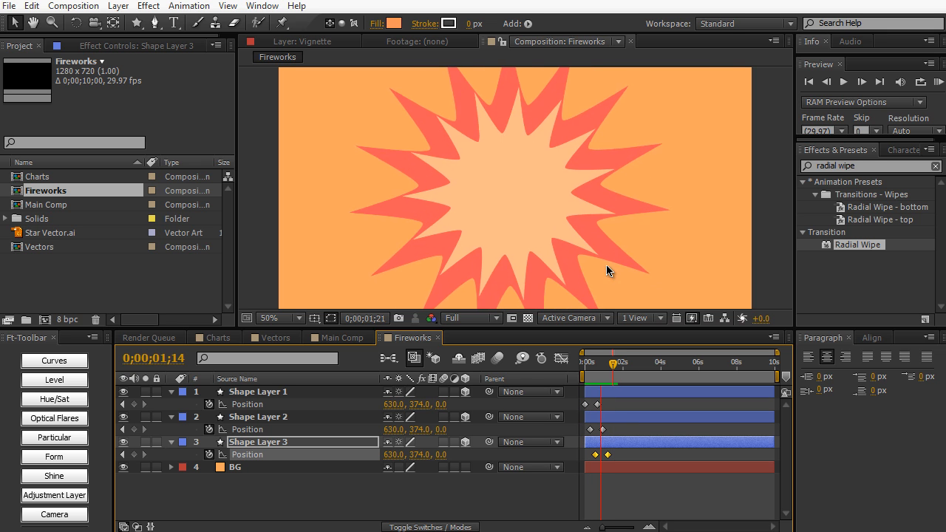
click(598, 367)
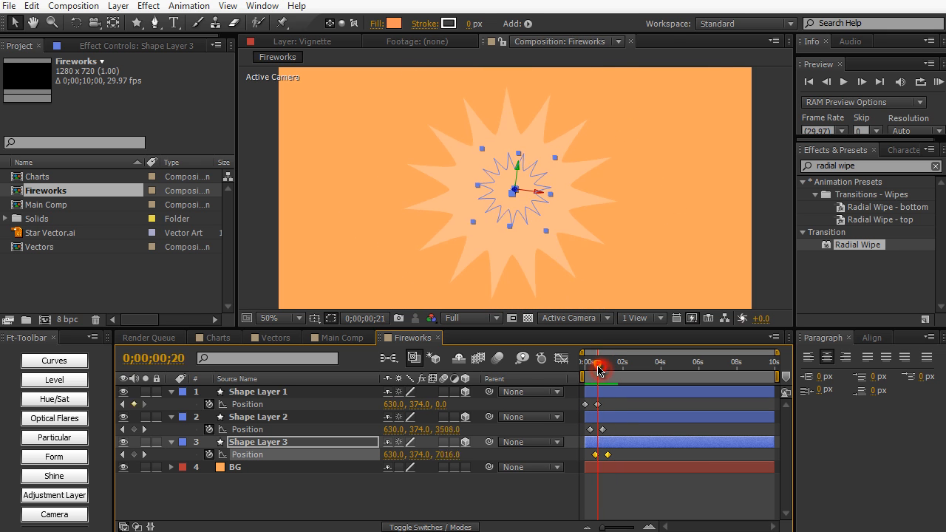
drag(598, 369, 610, 370)
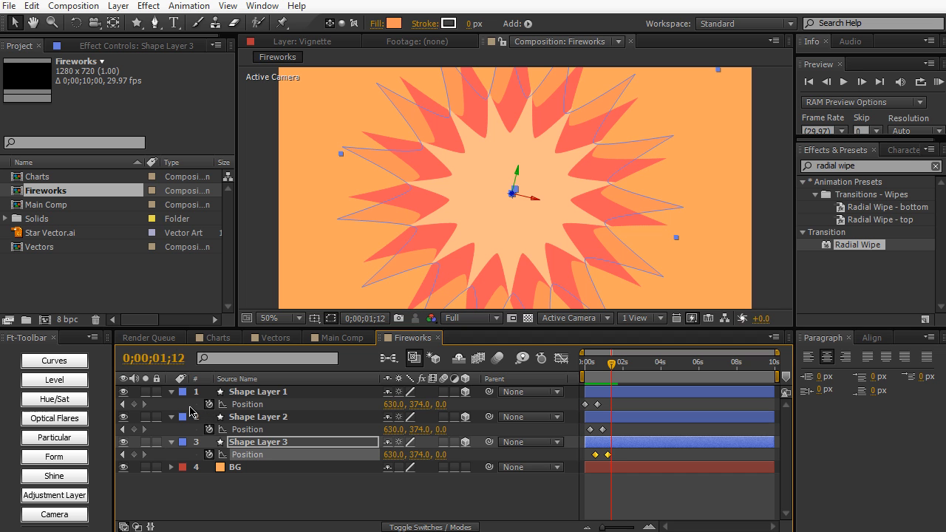
Step: Add a new text layer reading "FIREWORKS!" above the starbursts
click(109, 10)
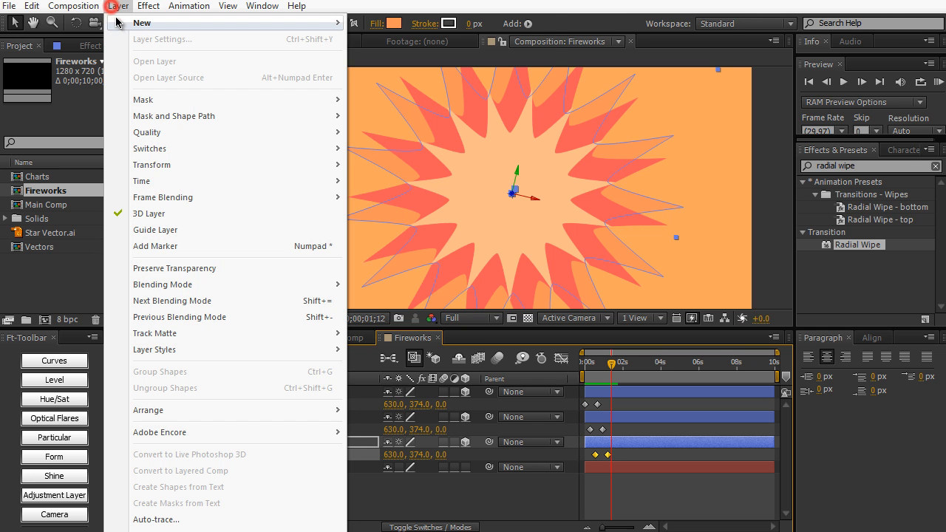
mouse_move(217, 27)
click(351, 27)
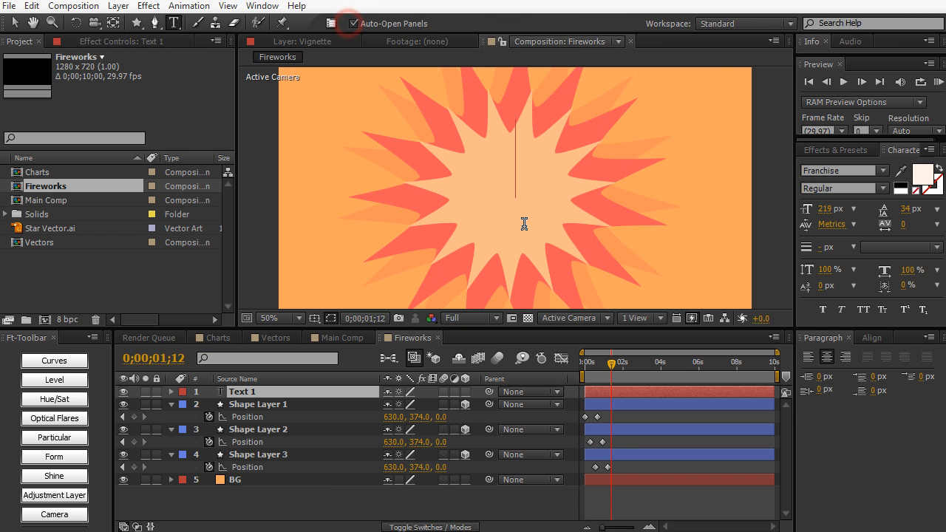
text(FIREWORKS!)
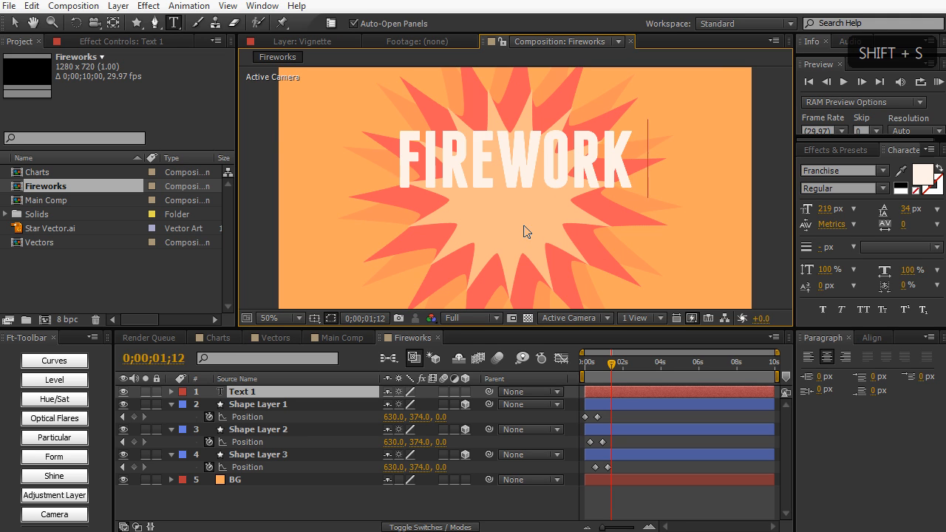
Step: Centre the FIREWORKS! text horizontally and vertically in the composition and keep its layer selected
click(872, 337)
click(836, 373)
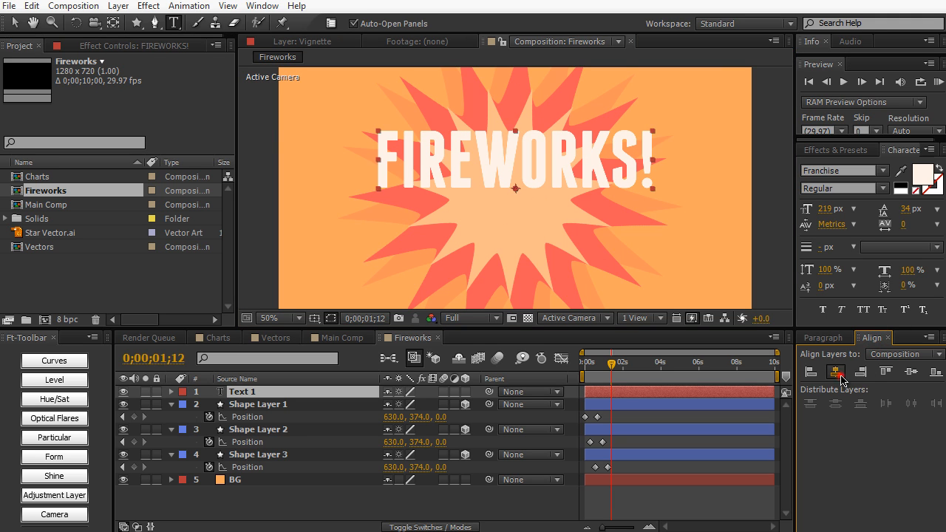
click(905, 374)
click(317, 495)
click(307, 395)
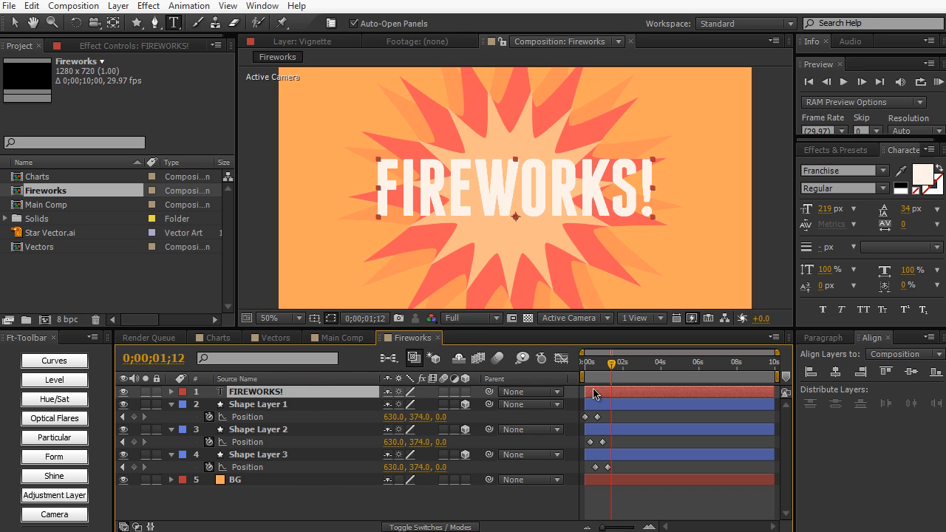
Step: Make the FIREWORKS! text a 3D layer, set its Z position to 6890 and keyframe its Position at 0;00;00;00
key(p)
click(463, 396)
click(463, 395)
drag(608, 367, 569, 378)
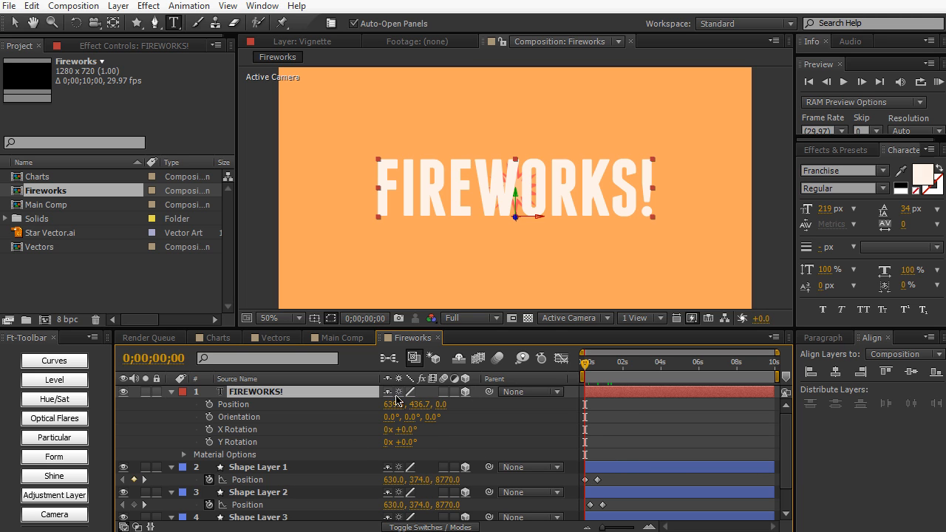
drag(442, 412, 502, 406)
click(209, 405)
Step: Keyframe the FIREWORKS! text's Z position to 0 at 0;00;00;20
click(600, 369)
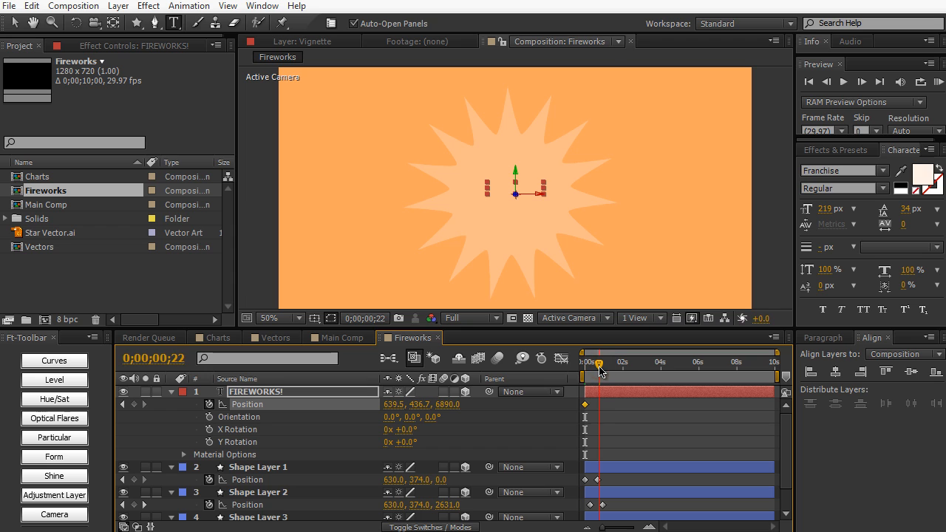
key(Page_Up)
key(Page_Up)
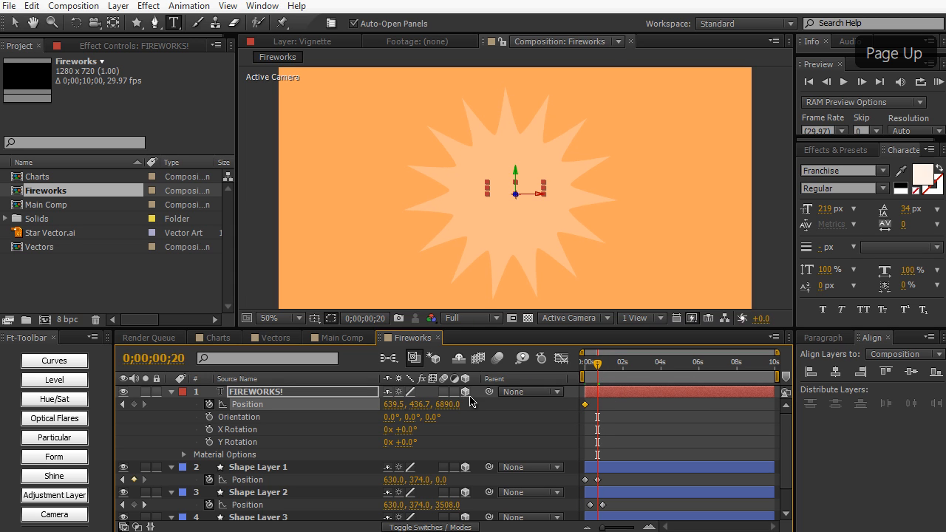
click(448, 404)
text(0)
key(KP_Enter)
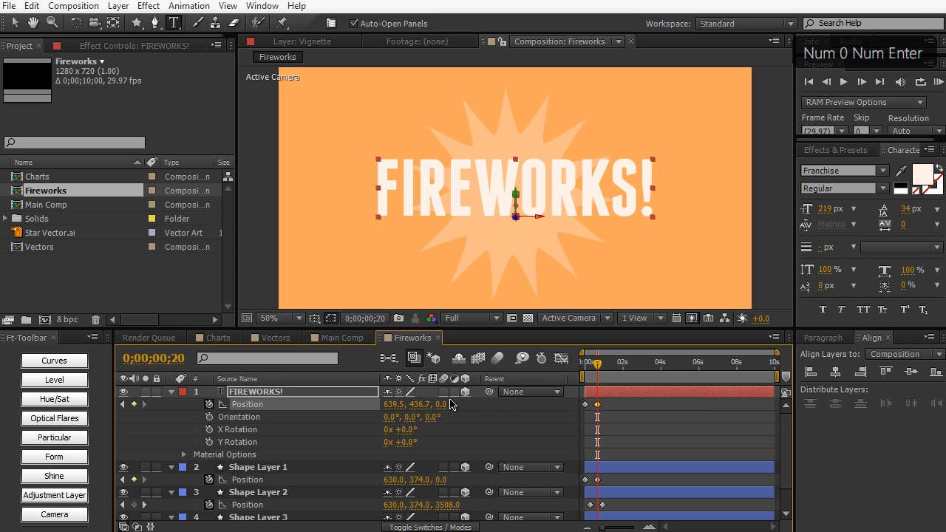
Step: Apply Easy Ease to the ending Position keyframes of the FIREWORKS! text and the three shape layers
drag(635, 426, 589, 399)
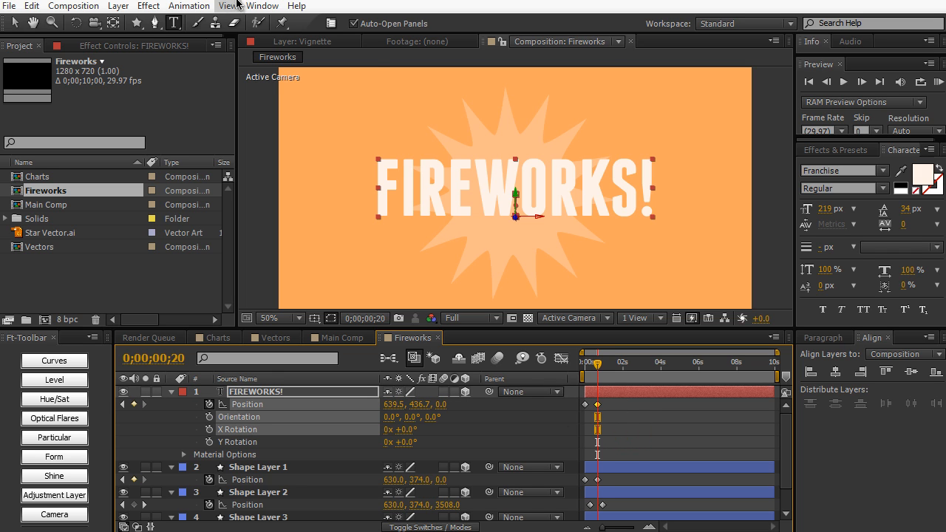
click(194, 6)
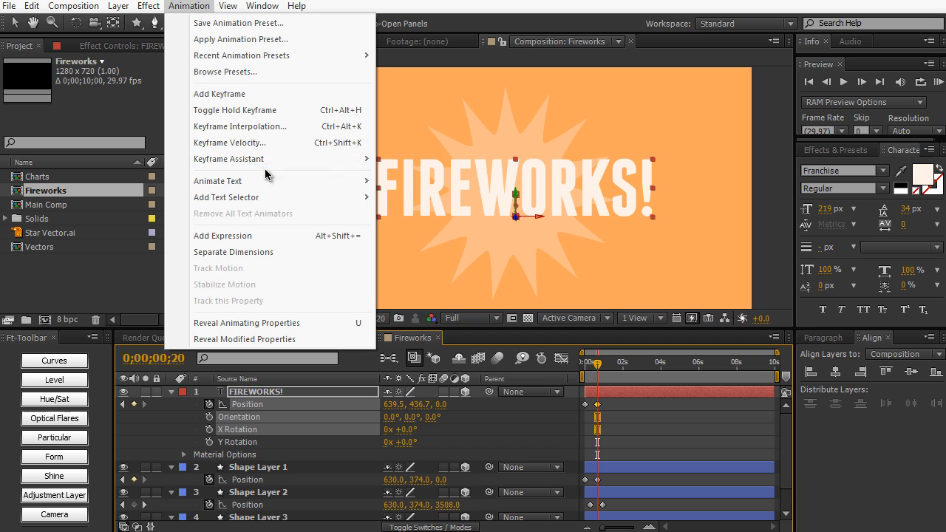
mouse_move(281, 159)
click(422, 192)
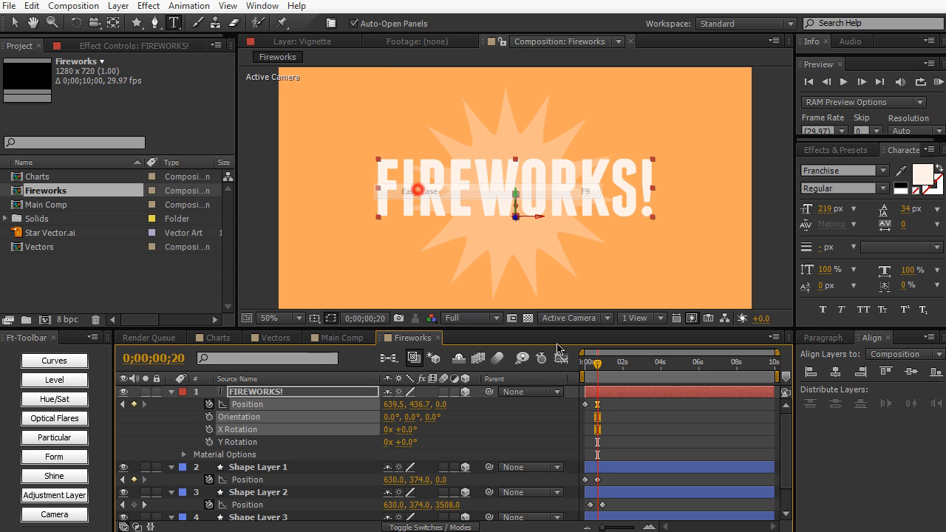
scroll(619, 474, down, 1)
drag(591, 449, 627, 491)
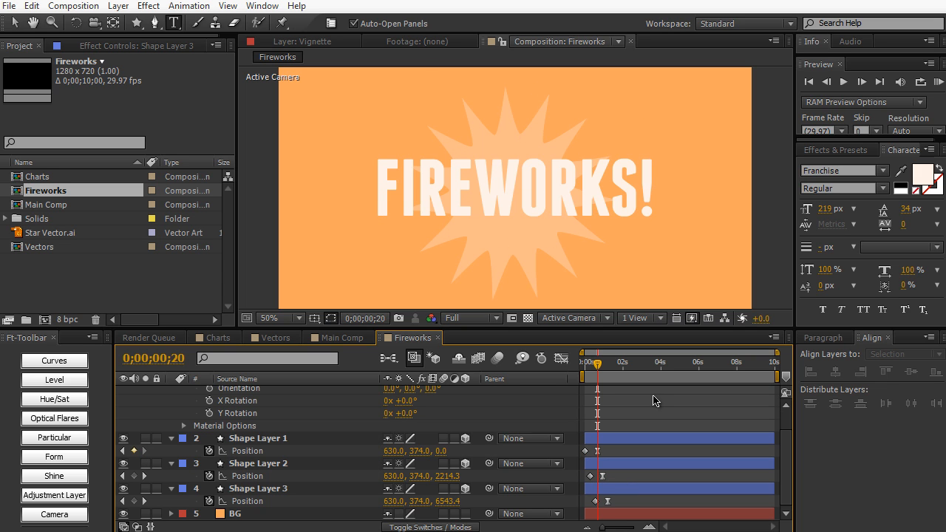
Step: Preview the eased text and starburst fly-in and scrub through it to 0;00;01;17
drag(597, 363, 588, 367)
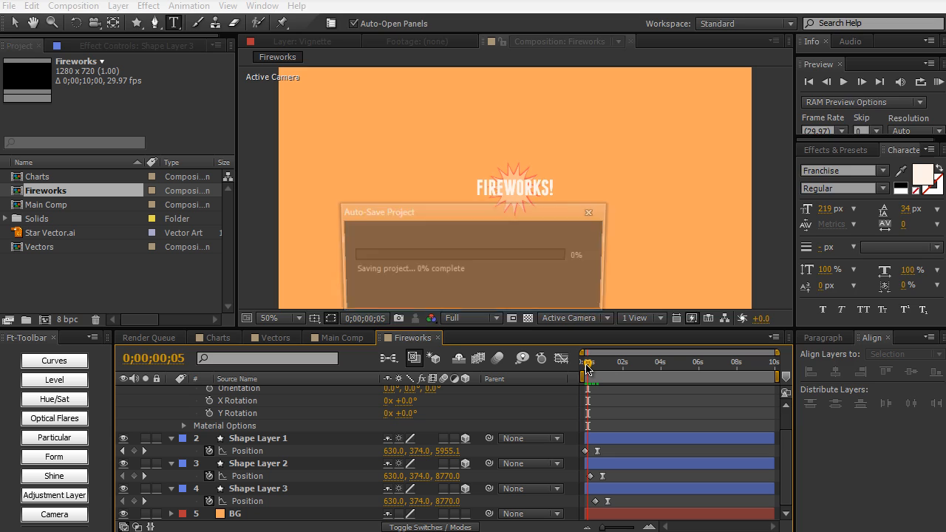
key(KP_0)
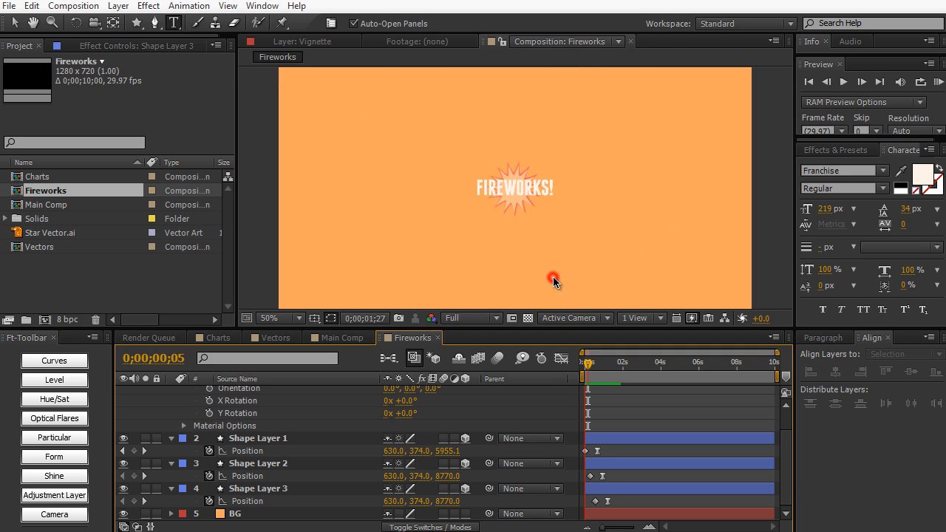
click(603, 420)
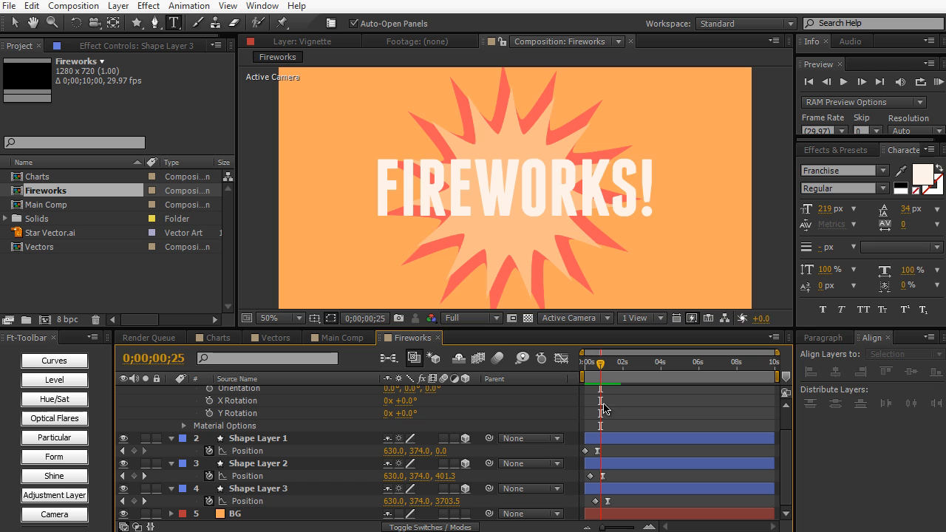
mouse_move(600, 365)
mouse_down()
mouse_move(589, 375)
mouse_move(615, 370)
mouse_up()
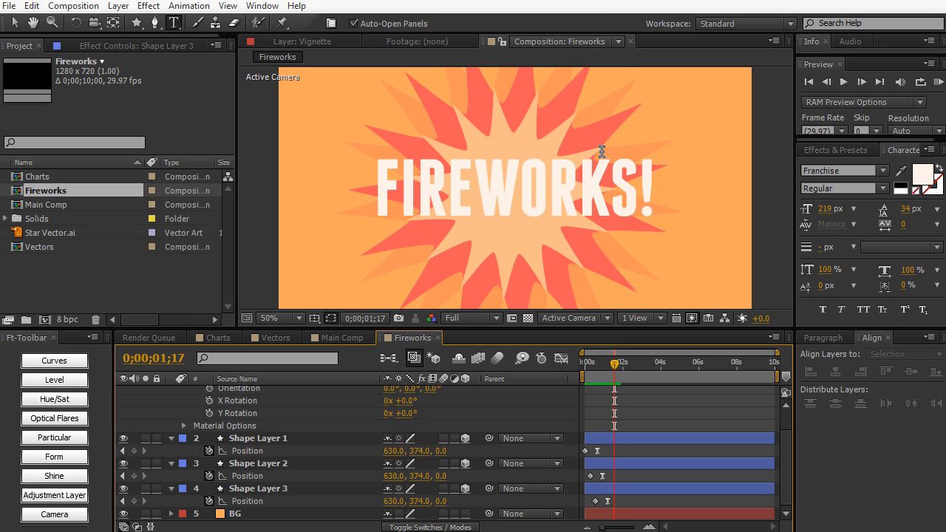